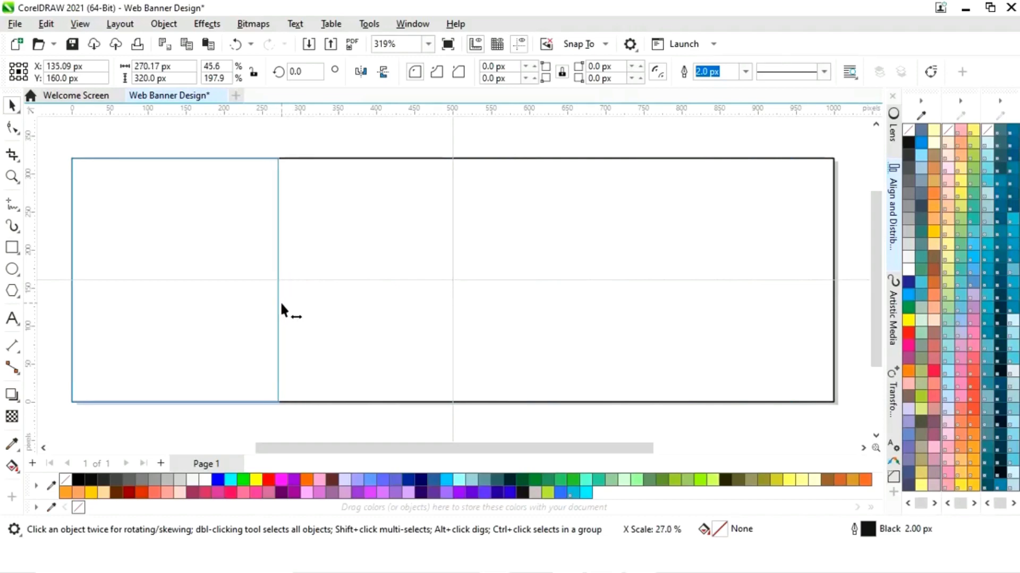
- Convert the left rectangle to curves and reshape it into a right triangle about 319 px wide by removing its upper-right node
{"action": "right_click", "coordinate": [175, 281]}
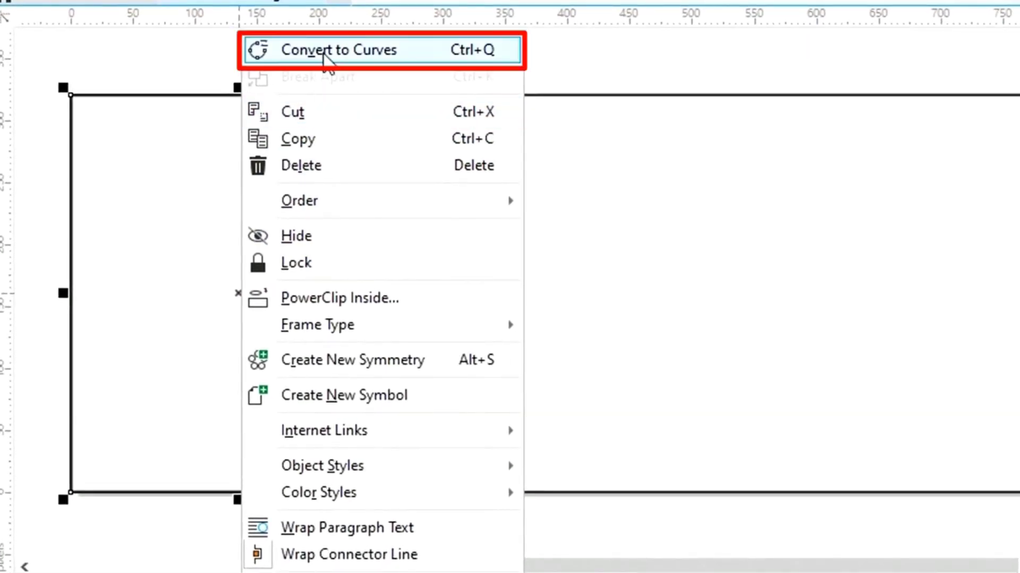
{"action": "left_click", "coordinate": [324, 53]}
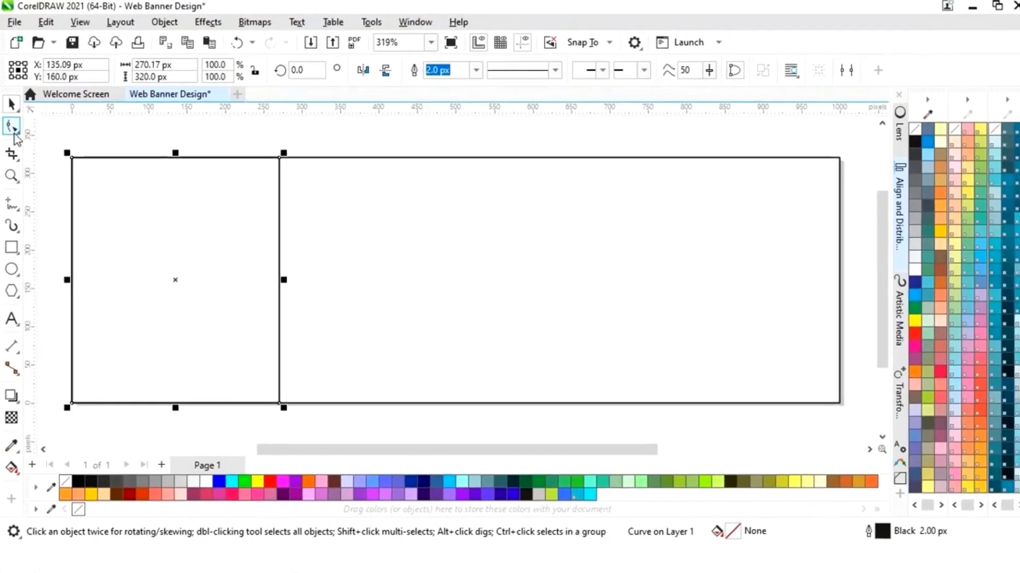
{"action": "left_click", "coordinate": [13, 130]}
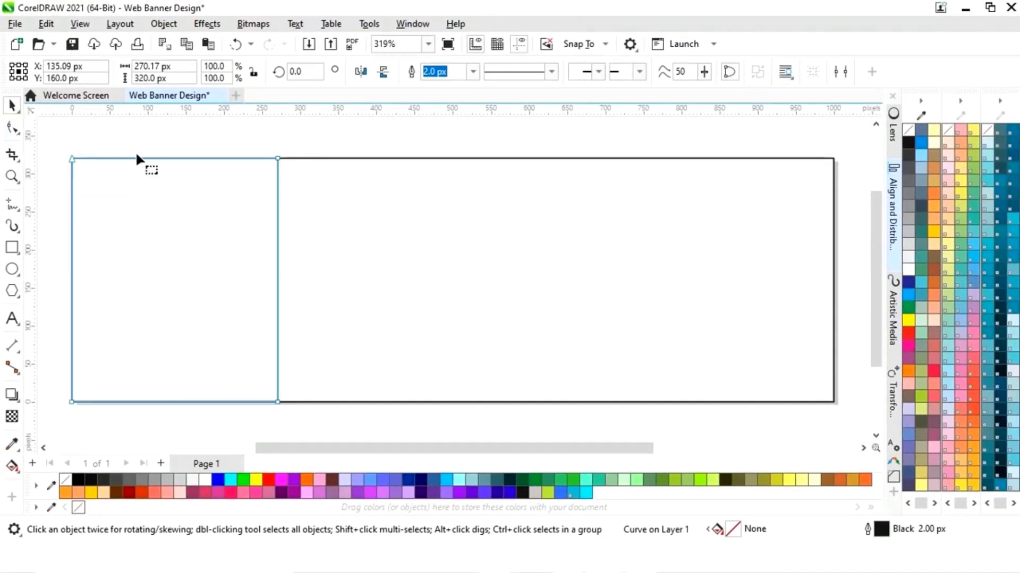
{"action": "double_click", "coordinate": [278, 158]}
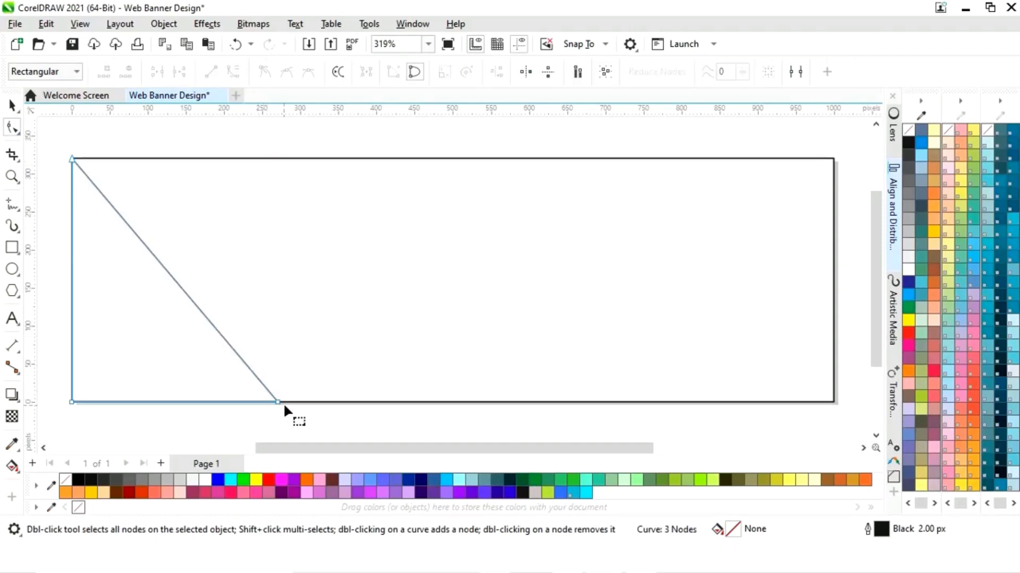
{"action": "left_click_drag", "start_coordinate": [278, 402], "coordinate": [317, 405]}
{"action": "left_click", "coordinate": [11, 105]}
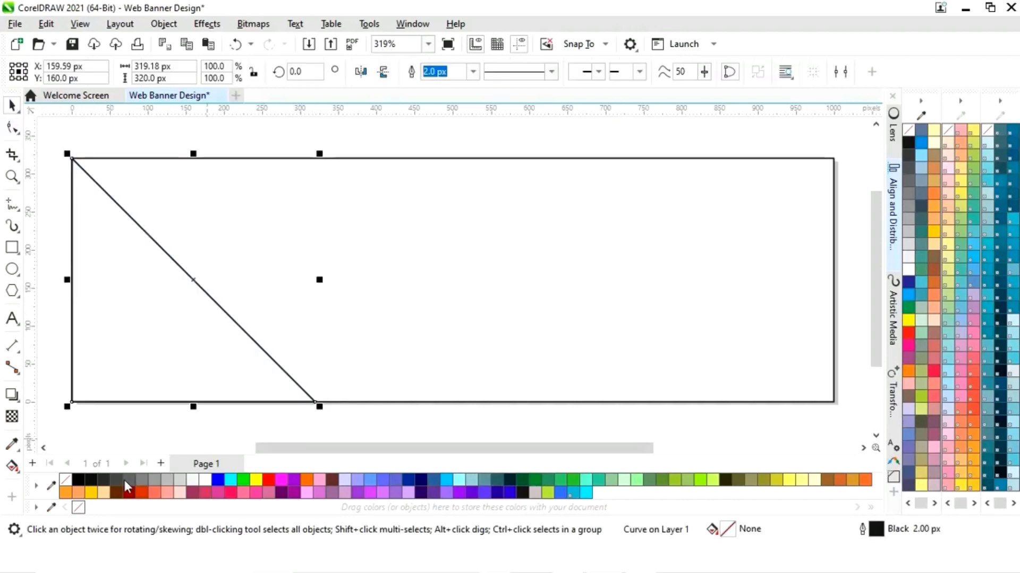
- Fill the triangle with black and the full banner rectangle with white
{"action": "left_click", "coordinate": [79, 481]}
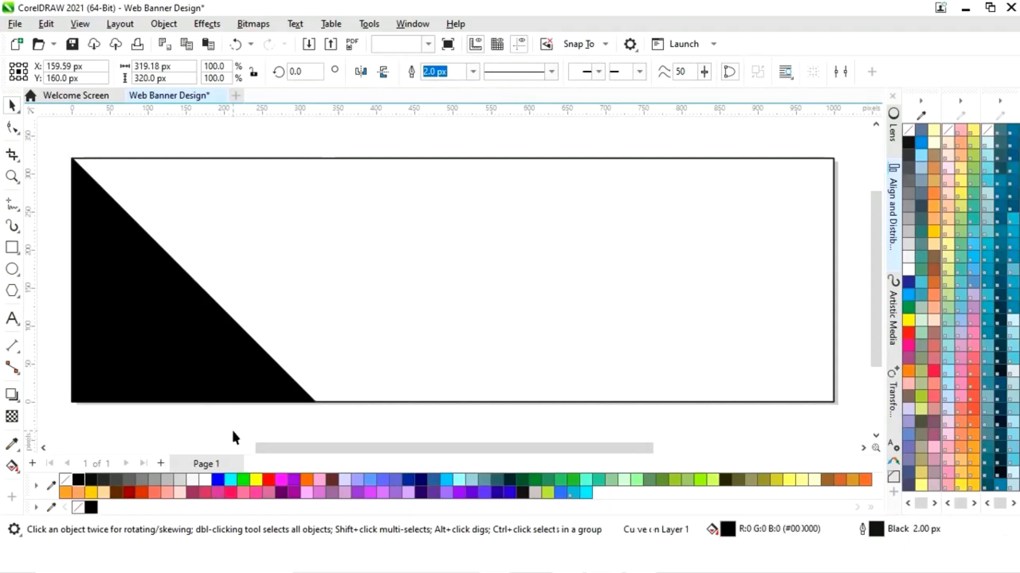
{"action": "left_click", "coordinate": [464, 378]}
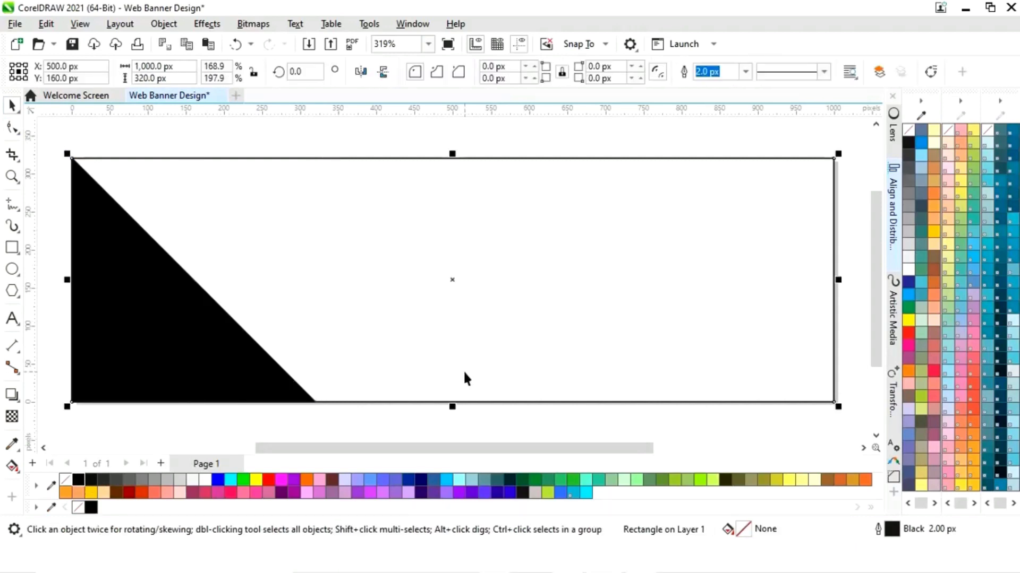
{"action": "left_click", "coordinate": [207, 481]}
{"action": "left_click", "coordinate": [346, 430]}
- Duplicate the black triangle toward the banner's right end and mirror the copy horizontally and vertically
{"action": "left_click", "coordinate": [175, 346]}
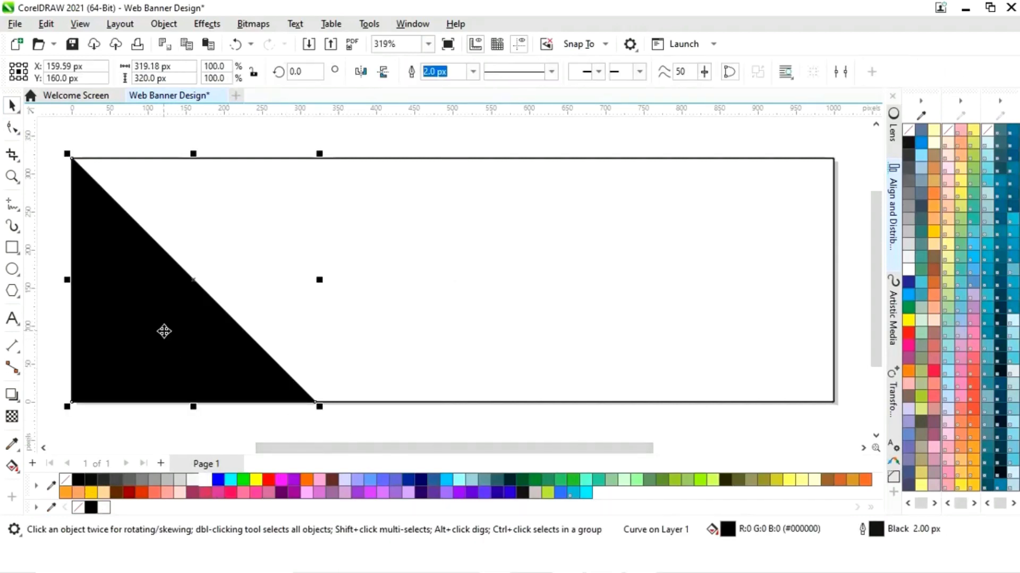
{"action": "mouse_move", "coordinate": [167, 331]}
{"action": "left_mouse_down"}
{"action": "mouse_move", "coordinate": [492, 339]}
{"action": "mouse_move", "coordinate": [613, 331]}
{"action": "left_mouse_up"}
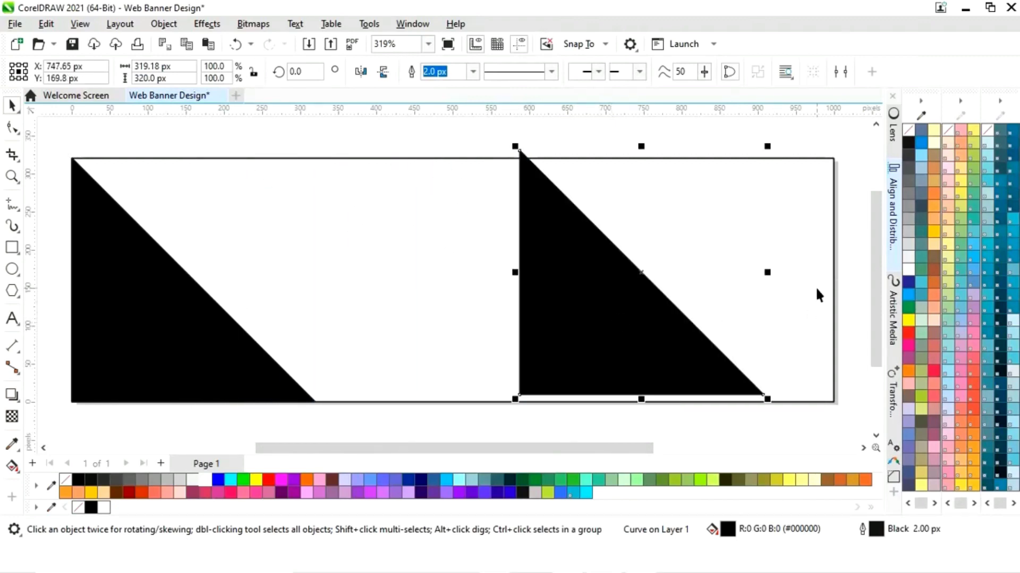
{"action": "left_click", "coordinate": [362, 72]}
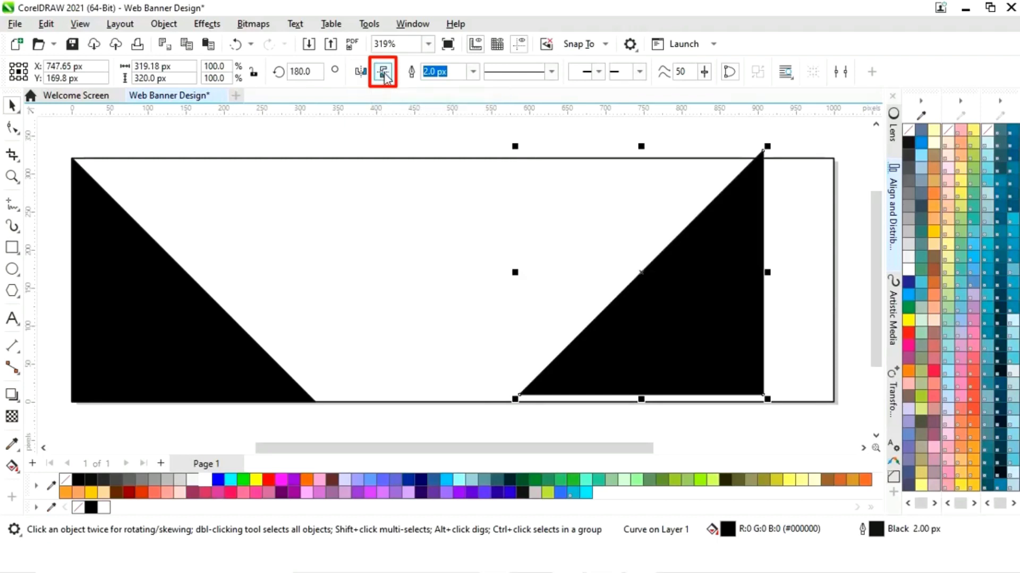
{"action": "left_click", "coordinate": [383, 73]}
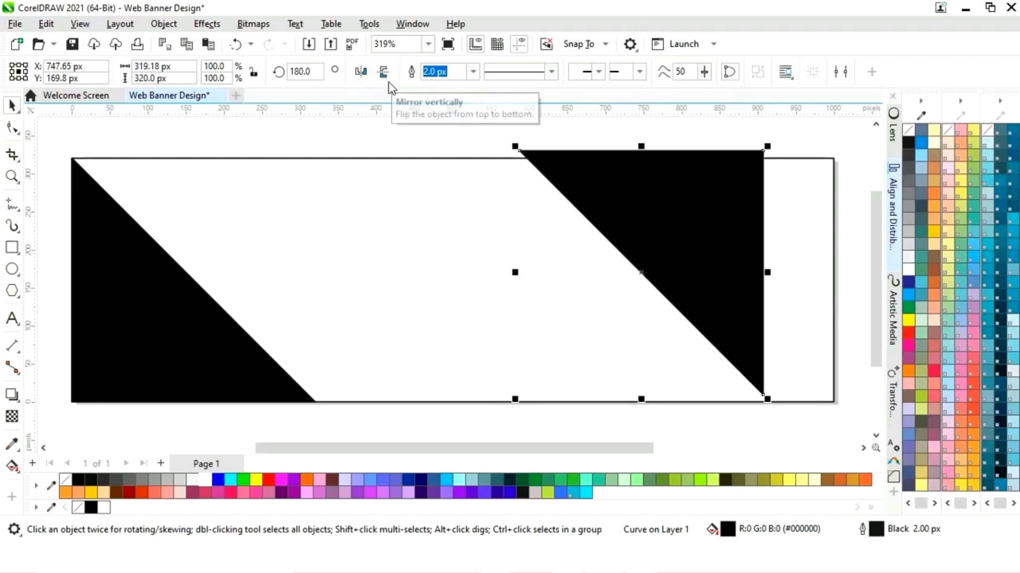
- Align the mirrored triangle to the top and right edges of the banner rectangle, using active objects as the reference
{"action": "left_click", "coordinate": [818, 244], "text": "shift"}
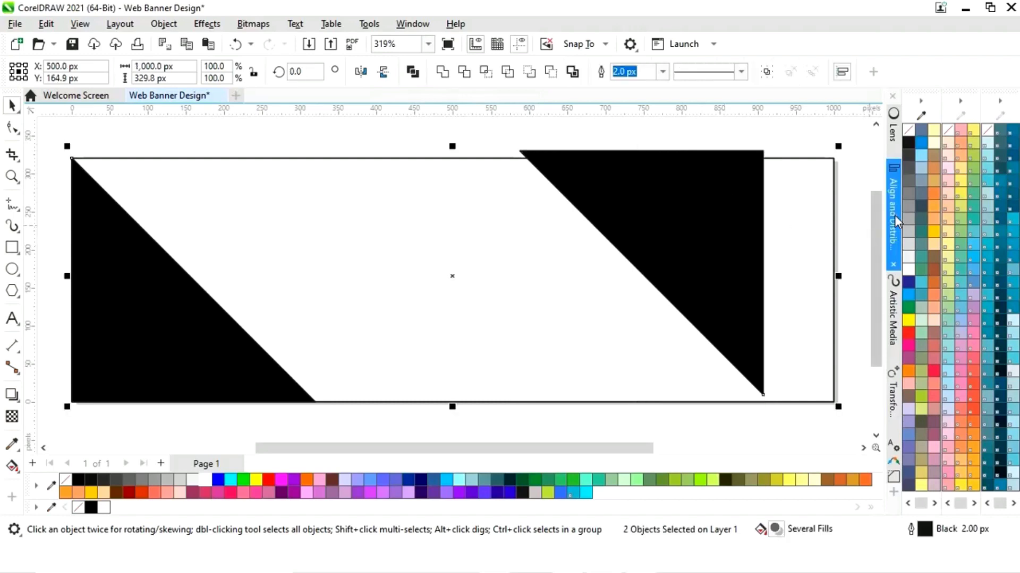
{"action": "left_click", "coordinate": [894, 214]}
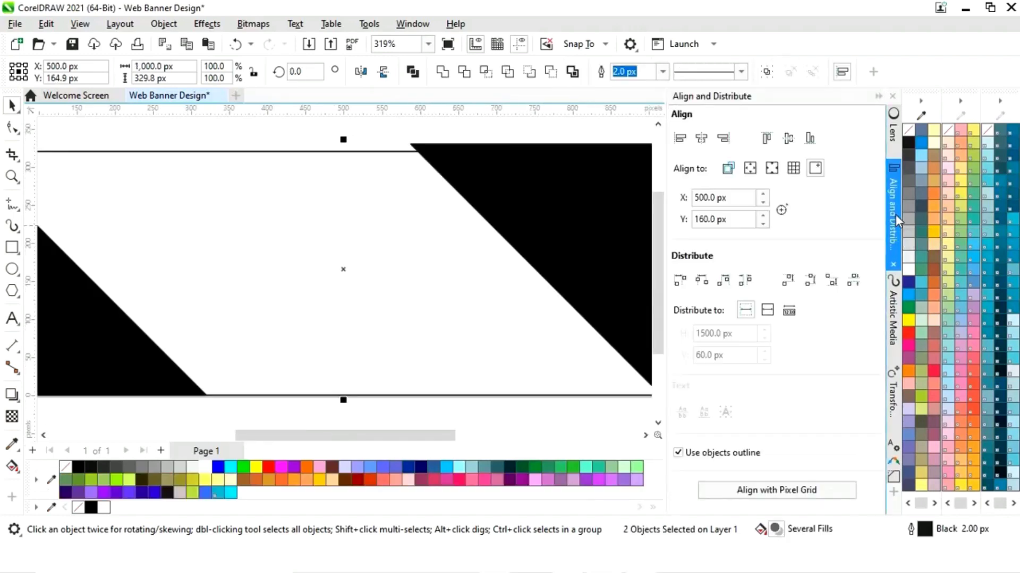
{"action": "left_click", "coordinate": [729, 169]}
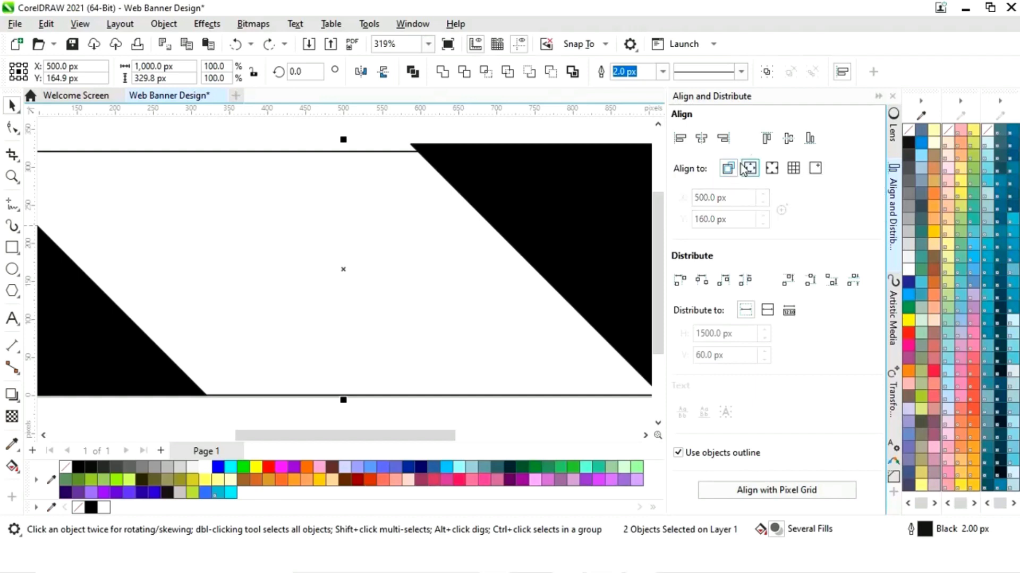
{"action": "left_click", "coordinate": [766, 139]}
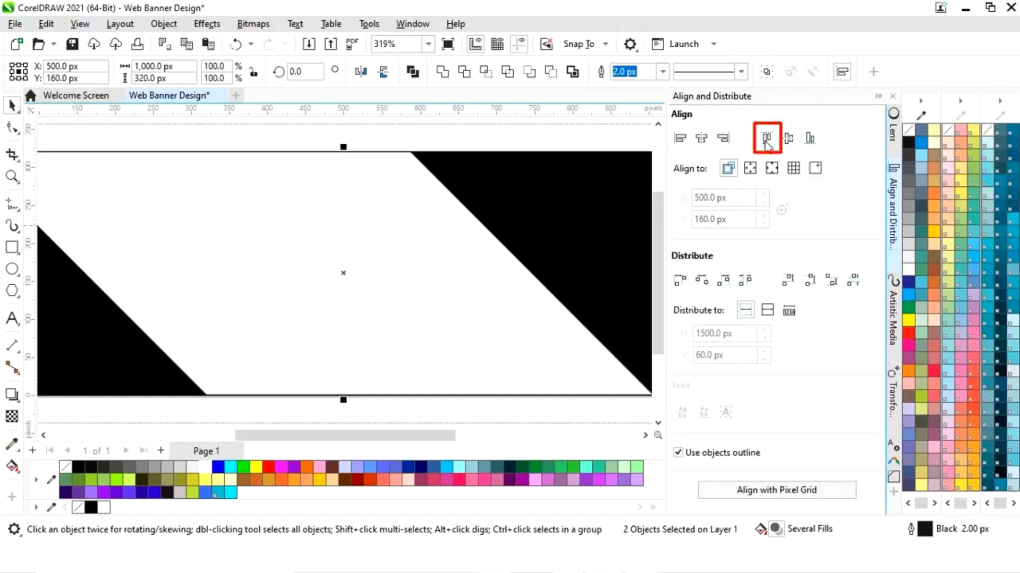
{"action": "left_click", "coordinate": [730, 143]}
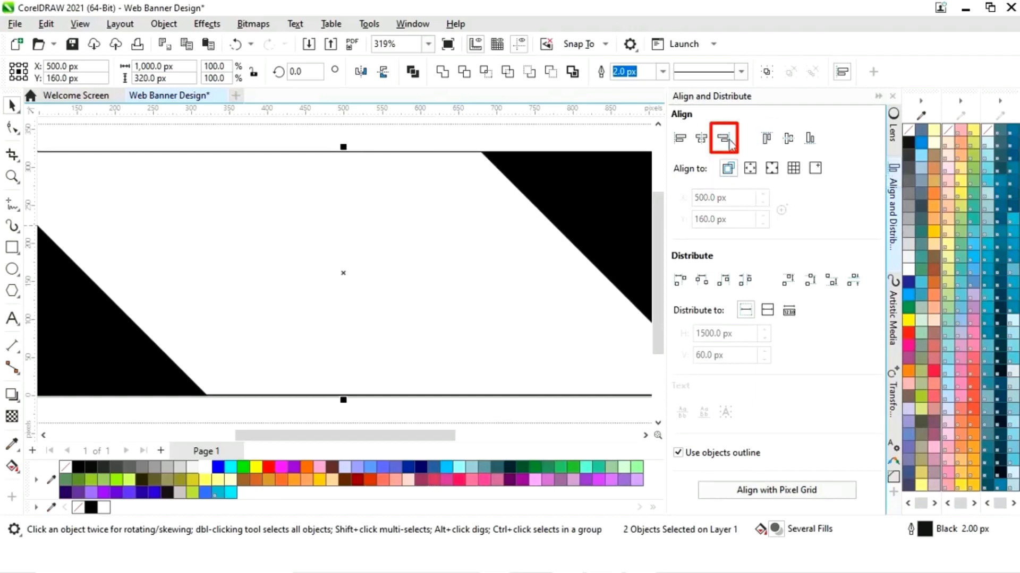
{"action": "left_click", "coordinate": [877, 96]}
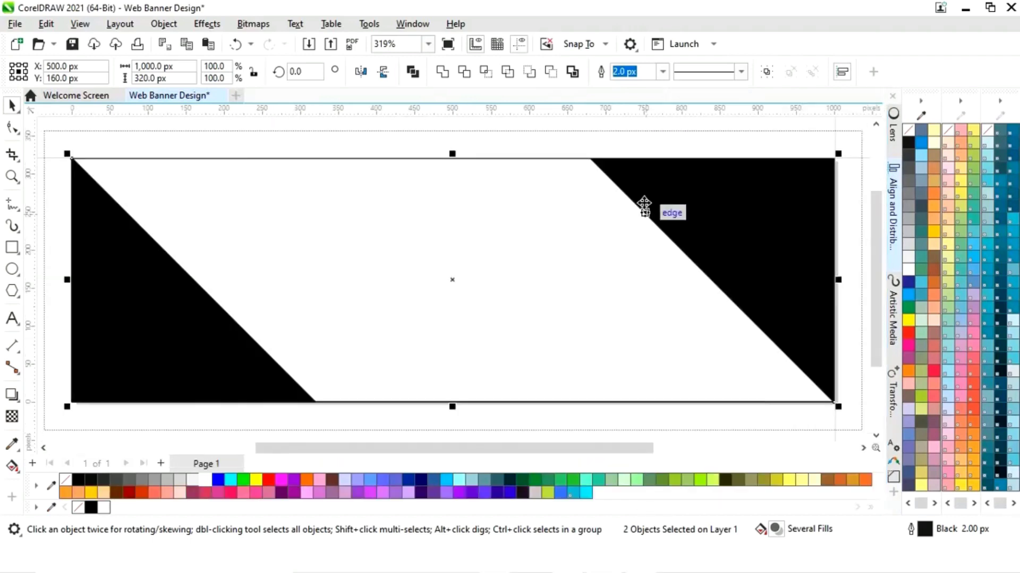
{"action": "left_click", "coordinate": [565, 149]}
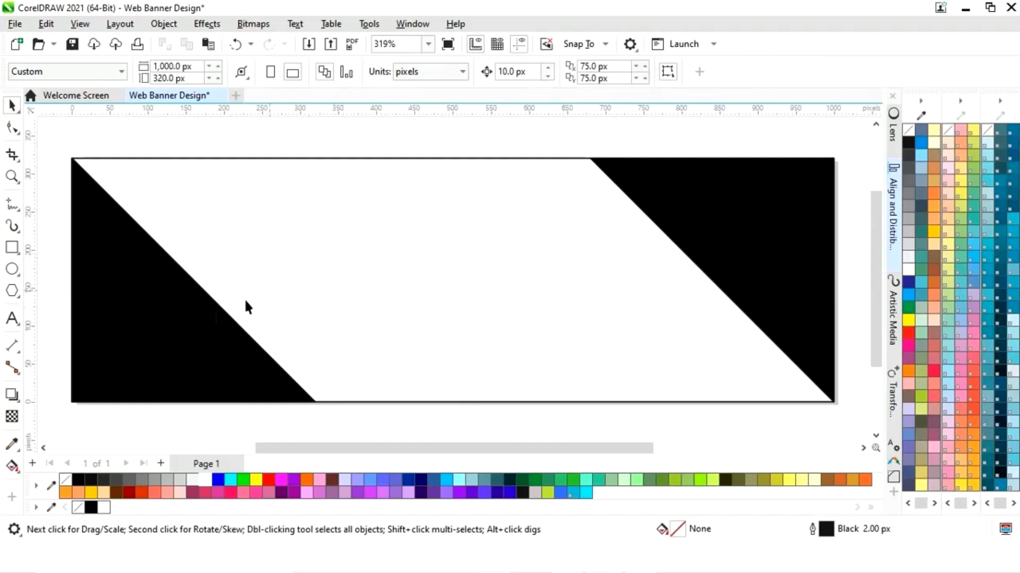
- Draw a six-sided polygon about 275 by 238 px, rotated to 210 degrees, and place it over the left triangle's diagonal edge
{"action": "left_click", "coordinate": [12, 291]}
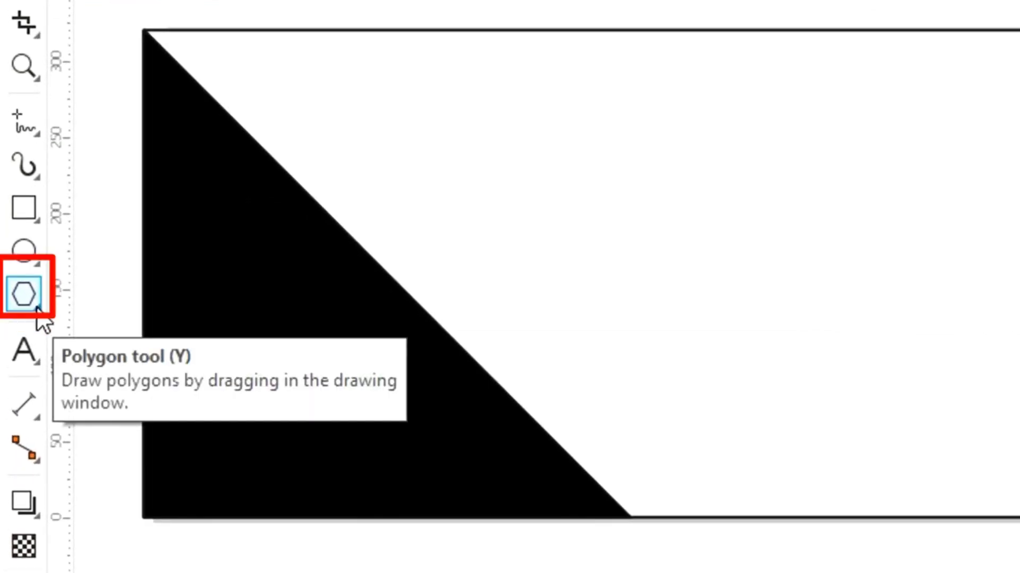
{"action": "left_click", "coordinate": [38, 308]}
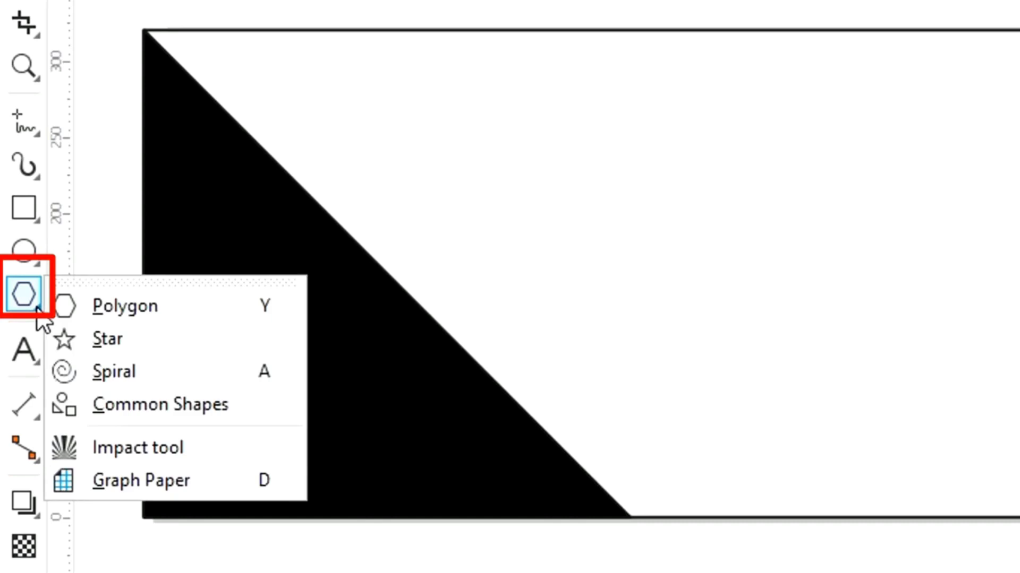
{"action": "left_click", "coordinate": [104, 314]}
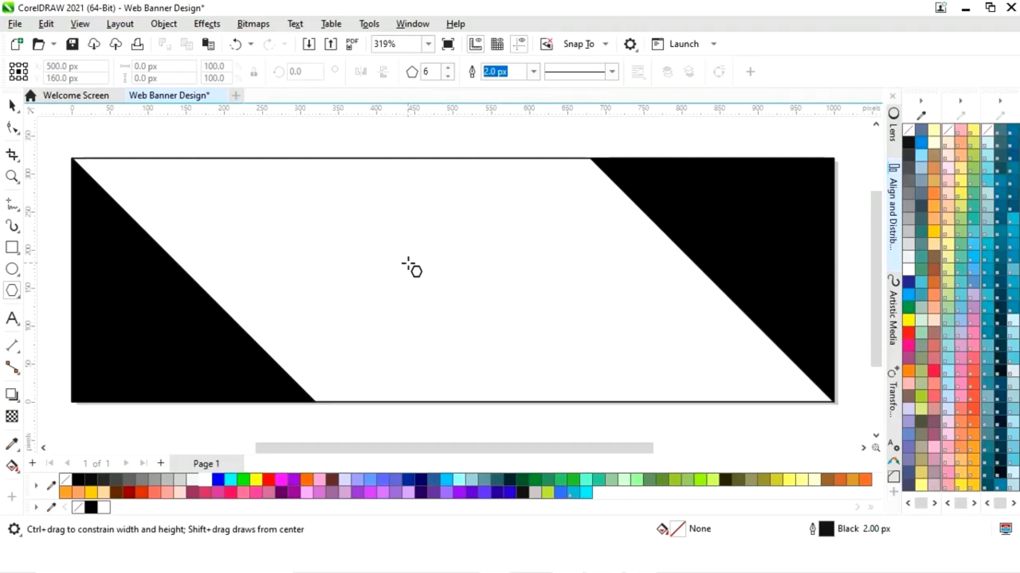
{"action": "left_click_drag", "start_coordinate": [410, 264], "coordinate": [474, 333]}
{"action": "left_click", "coordinate": [12, 105]}
{"action": "left_click_drag", "start_coordinate": [411, 260], "coordinate": [211, 290]}
{"action": "left_click_drag", "start_coordinate": [308, 196], "coordinate": [352, 199]}
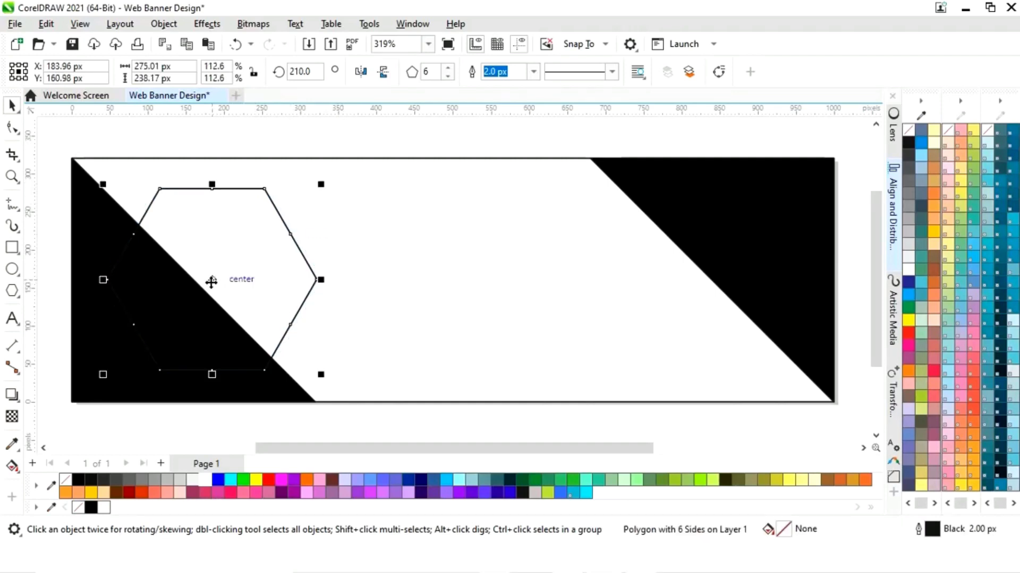
{"action": "left_click_drag", "start_coordinate": [213, 281], "coordinate": [210, 277]}
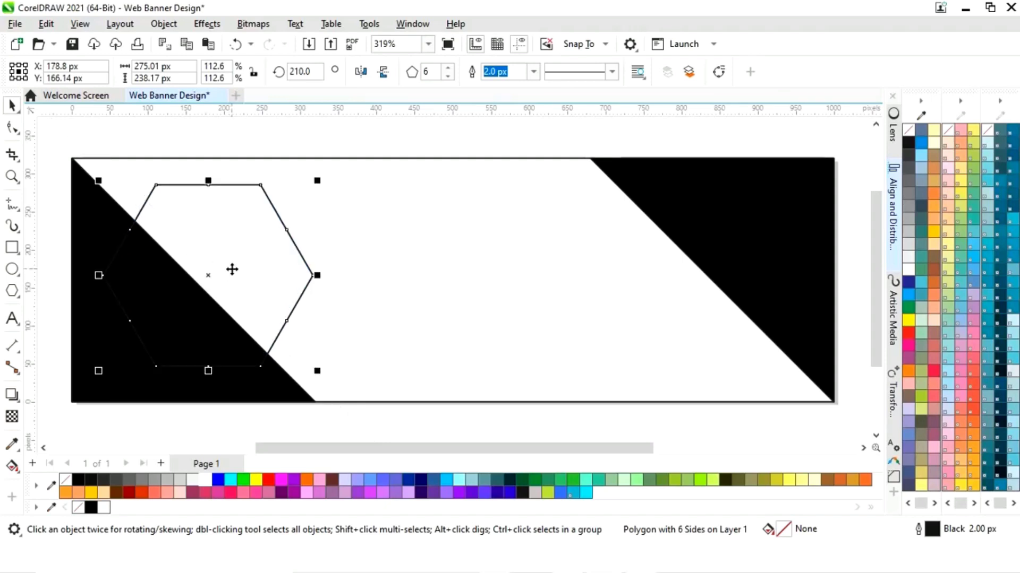
- Give the hexagon an orange #FF6633 outline 8 px wide
{"action": "right_click", "coordinate": [865, 481]}
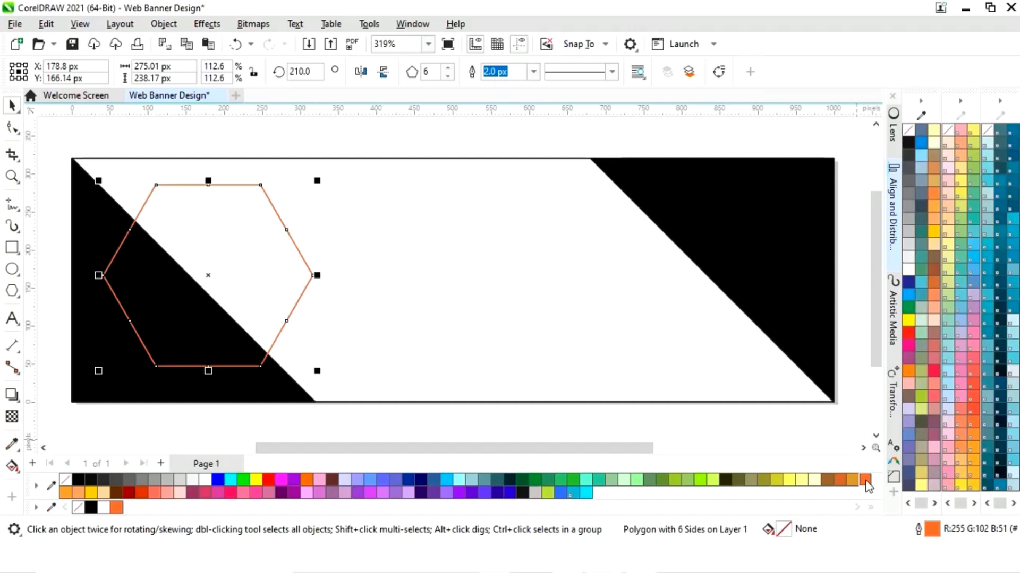
{"action": "left_click", "coordinate": [532, 71]}
{"action": "left_click", "coordinate": [495, 166]}
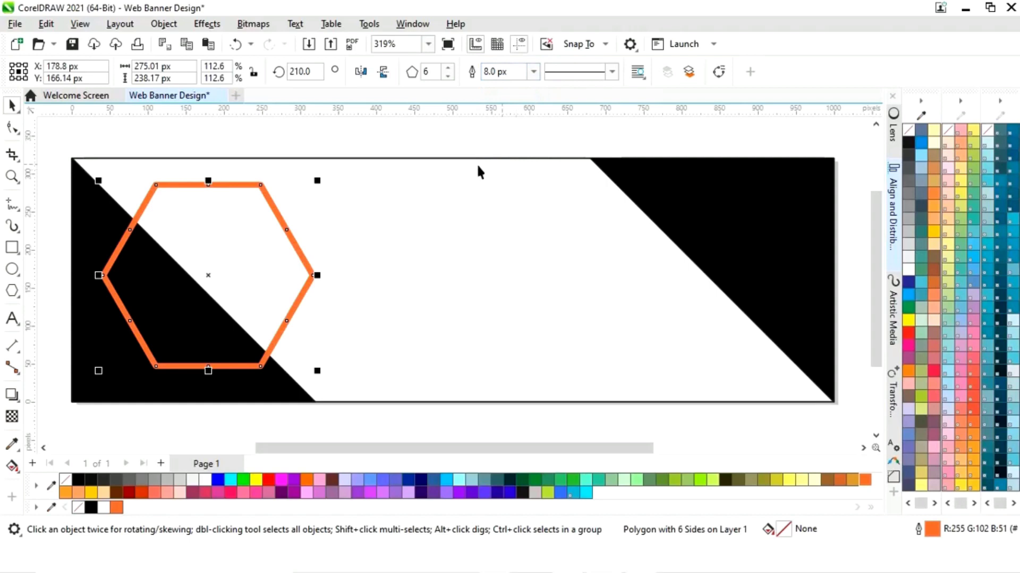
- Create a concentric enlarged copy of the orange hexagon, about 331 by 287 px
{"action": "left_click_drag", "start_coordinate": [317, 181], "coordinate": [361, 162]}
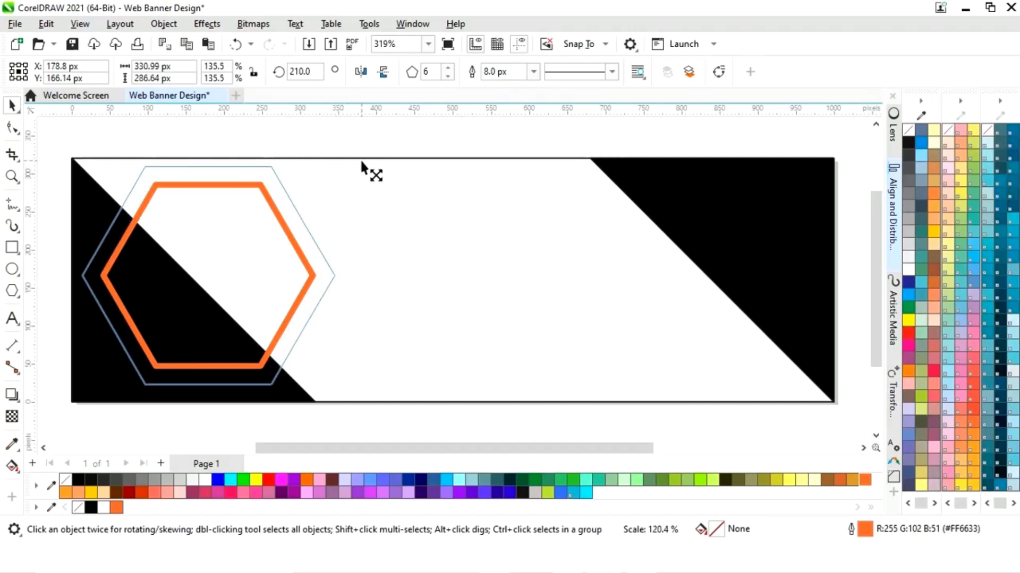
{"action": "left_click_drag", "start_coordinate": [361, 167], "coordinate": [361, 167]}
{"action": "left_click", "coordinate": [363, 138]}
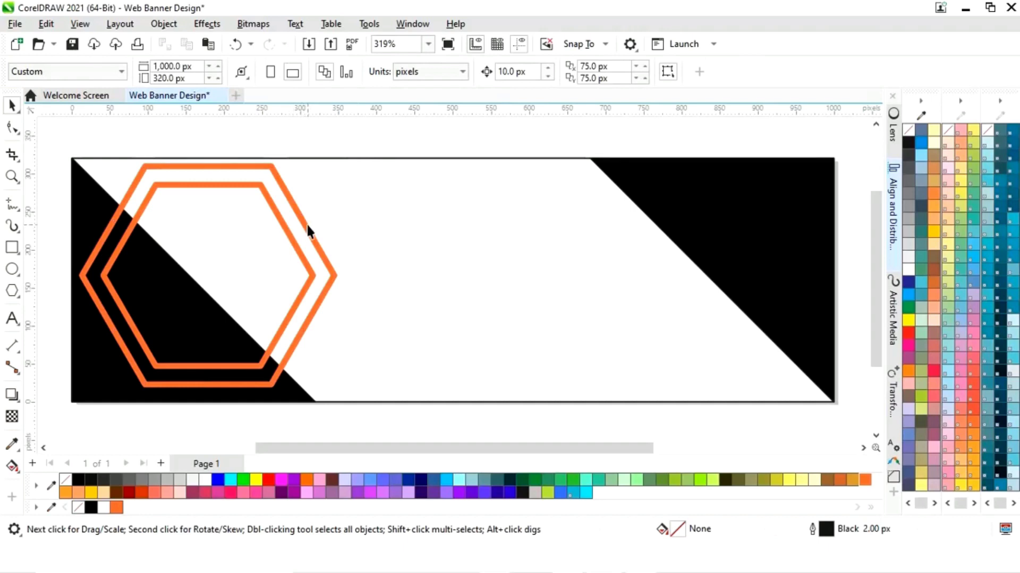
- Apply the Scatter effect to the outer hexagon with horizontal and vertical amounts of 8
{"action": "left_click", "coordinate": [307, 227]}
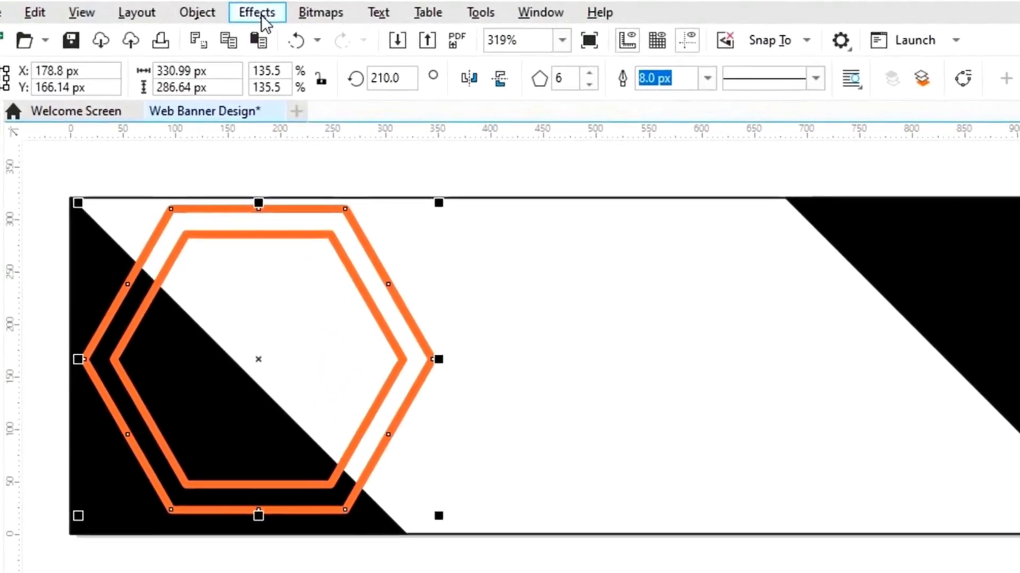
{"action": "left_click", "coordinate": [260, 13]}
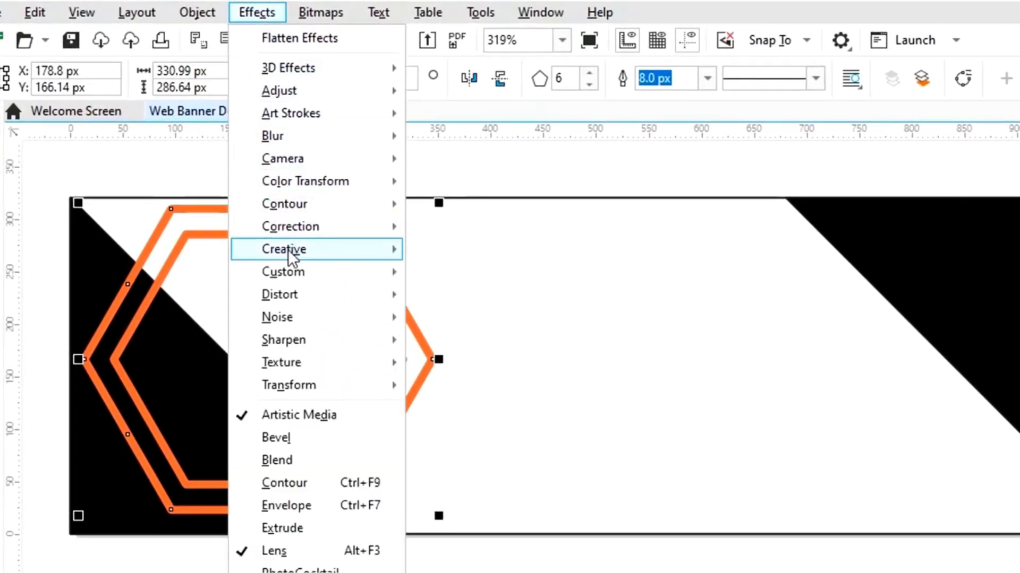
{"action": "mouse_move", "coordinate": [288, 250]}
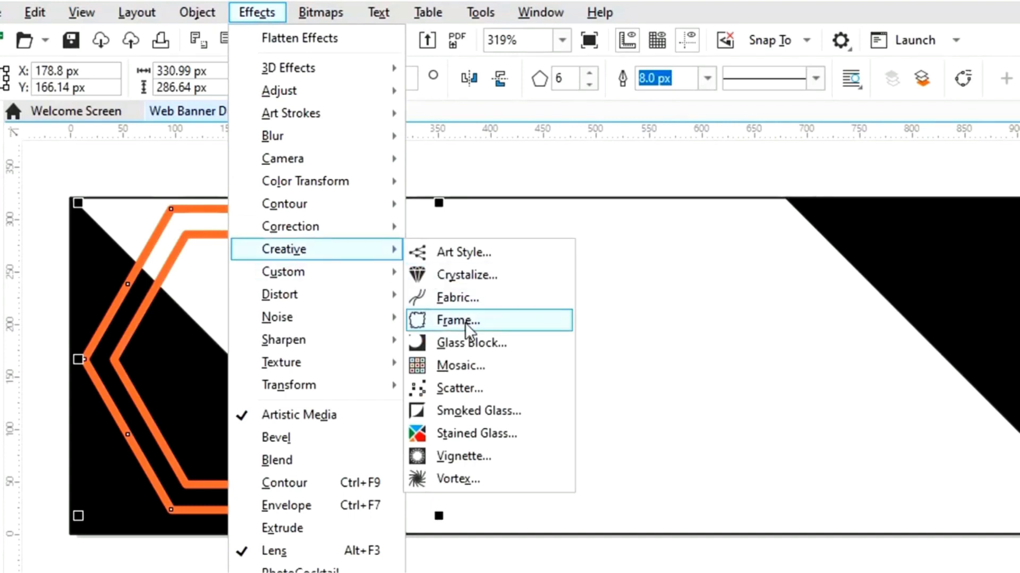
{"action": "left_click", "coordinate": [467, 390]}
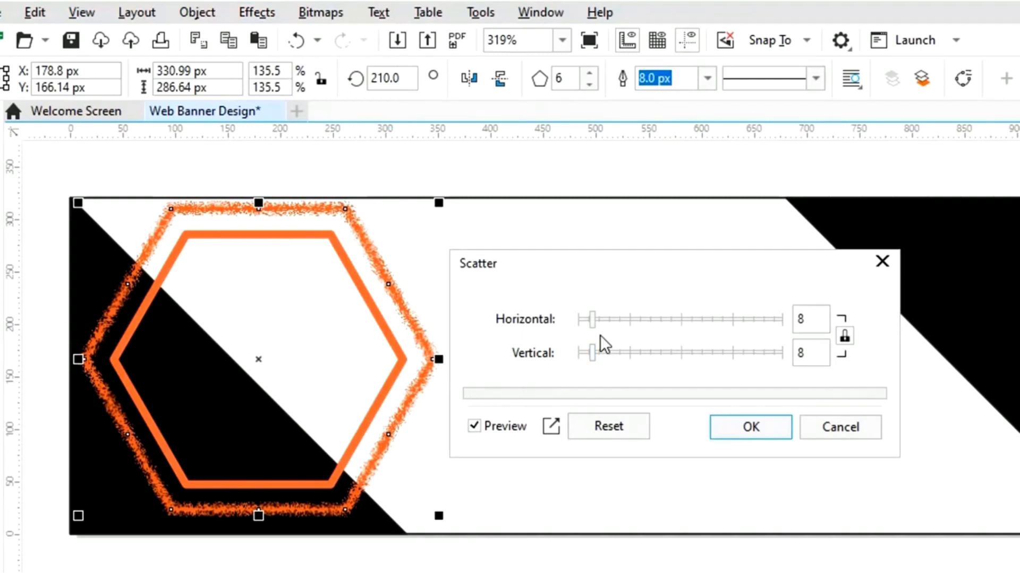
{"action": "left_click", "coordinate": [745, 429]}
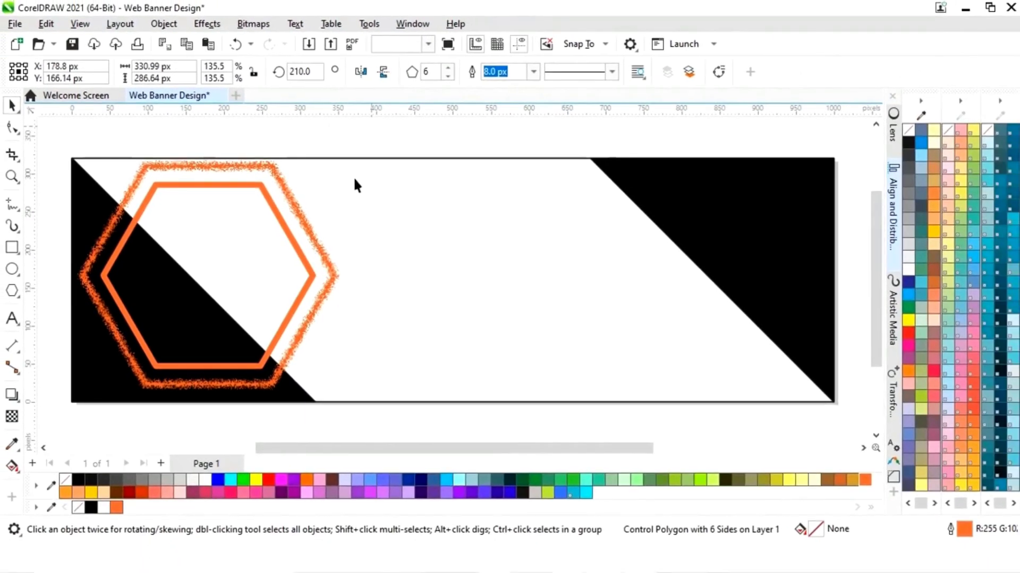
{"action": "left_click", "coordinate": [394, 199]}
- Nudge both hexagons down 10 px together and scale them down slightly about their centre
{"action": "left_click_drag", "start_coordinate": [366, 133], "coordinate": [106, 406]}
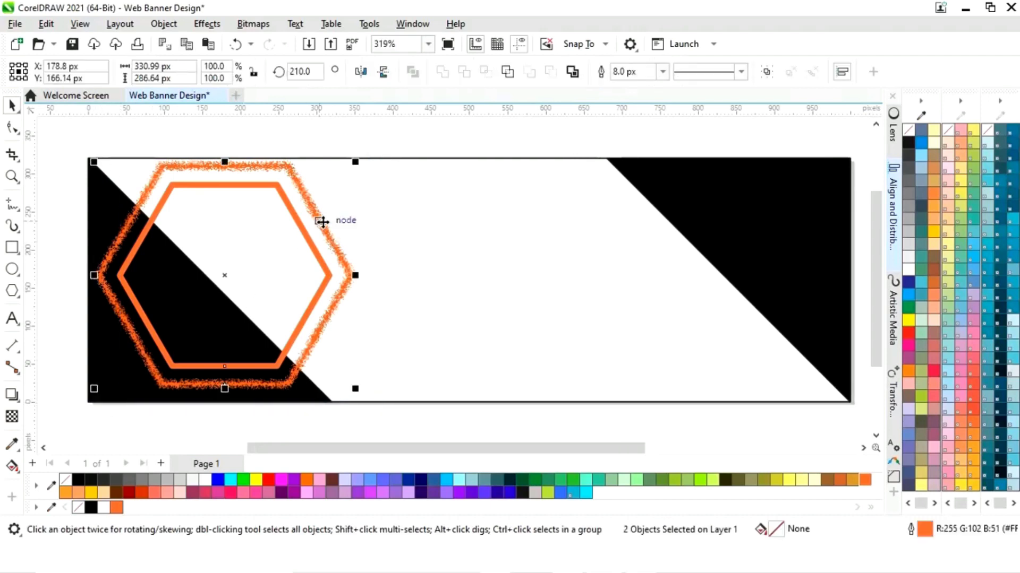
{"action": "key", "text": "Down"}
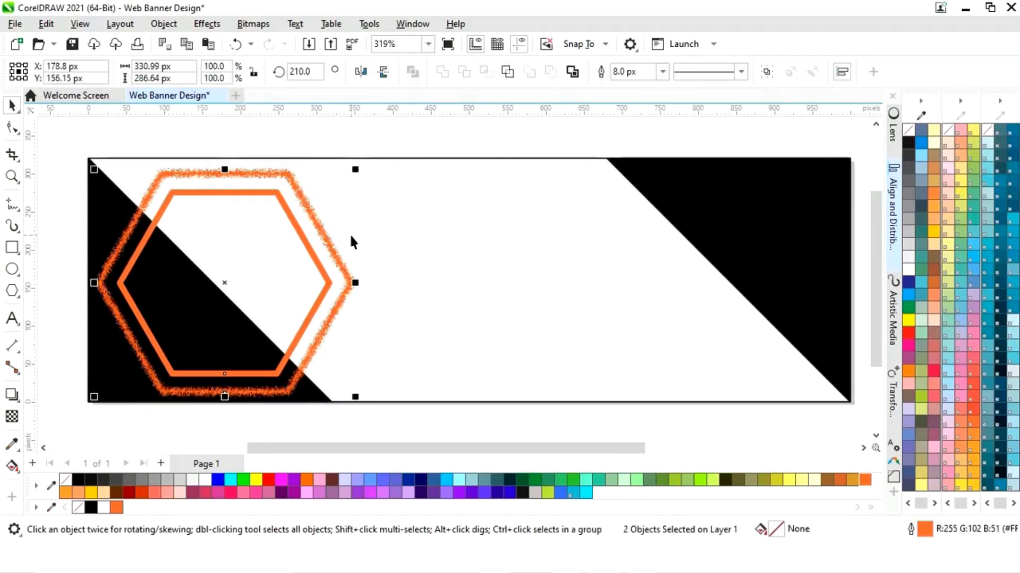
{"action": "left_click_drag", "start_coordinate": [357, 170], "coordinate": [351, 169]}
{"action": "left_click", "coordinate": [372, 144]}
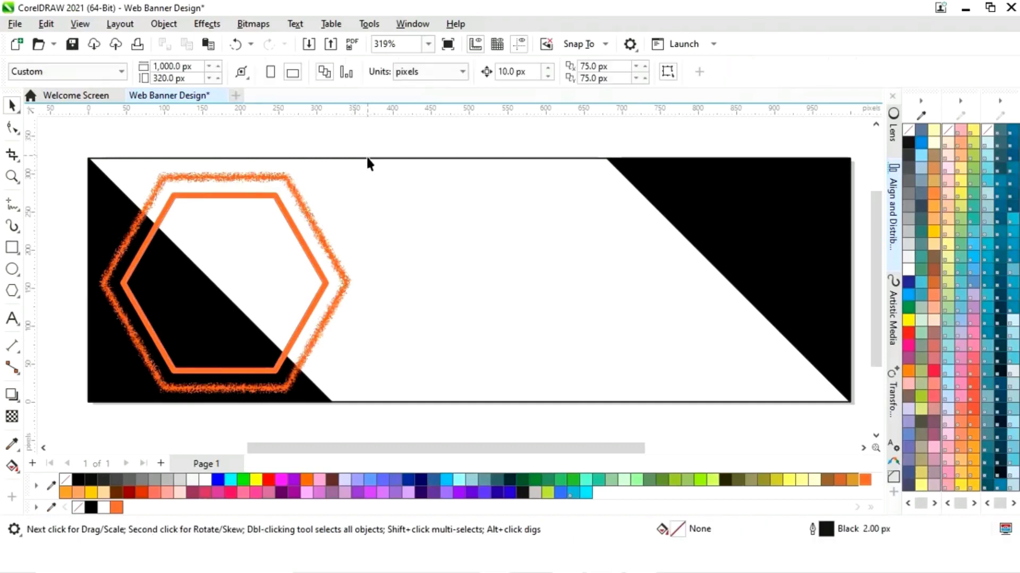
- Copy the inner orange hexagon onto the right black triangle's diagonal edge, scaled down to about 151 by 131 px
{"action": "left_click_drag", "start_coordinate": [582, 449], "coordinate": [652, 450]}
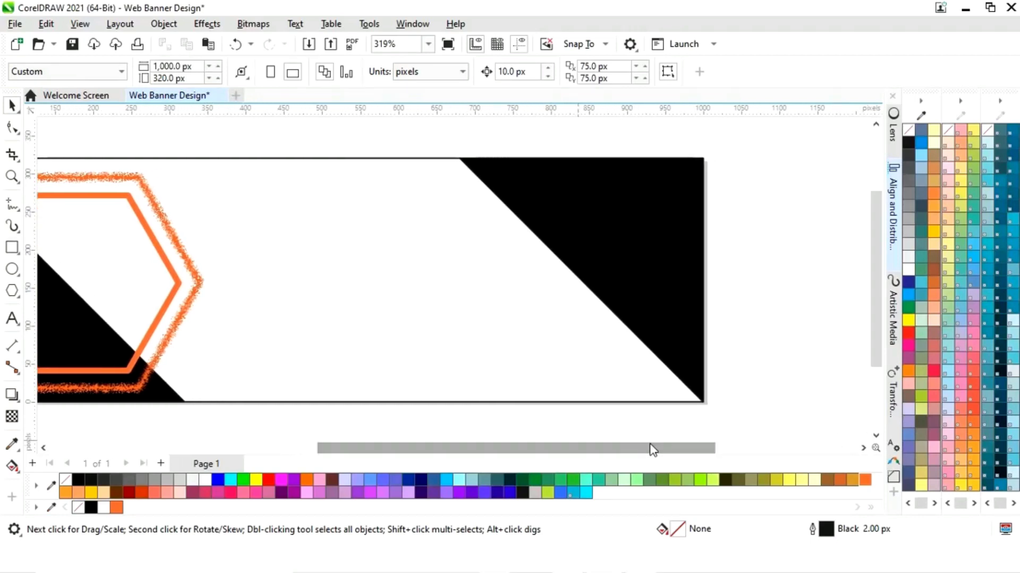
{"action": "left_click", "coordinate": [159, 316]}
{"action": "left_click_drag", "start_coordinate": [77, 283], "coordinate": [546, 288]}
{"action": "left_click_drag", "start_coordinate": [652, 196], "coordinate": [632, 236]}
{"action": "left_click_drag", "start_coordinate": [542, 289], "coordinate": [494, 228]}
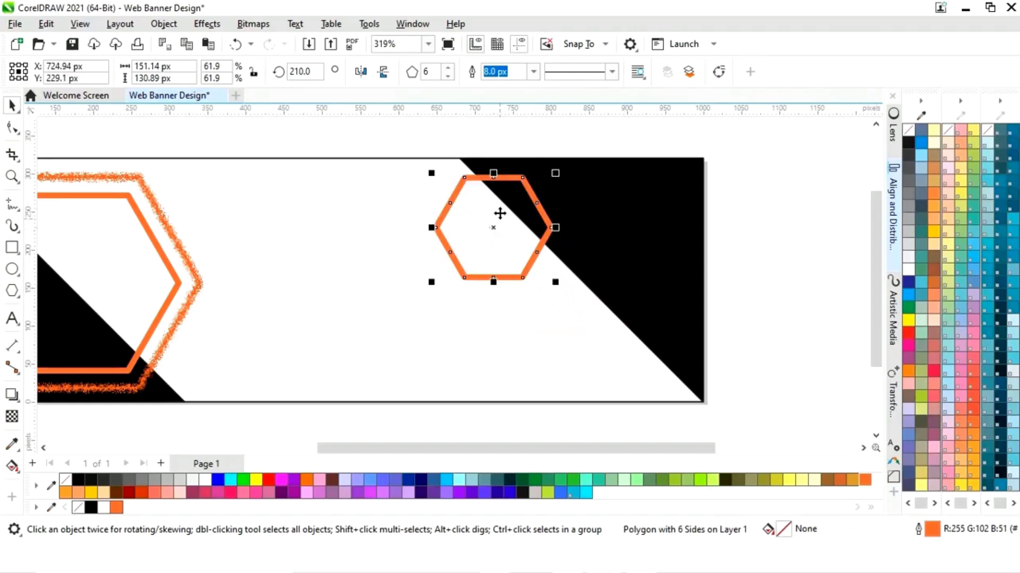
- Set the small hexagon's outline to 4 px, shift it slightly up and right, and enlarge it to about 161 by 139 px
{"action": "left_click", "coordinate": [533, 71]}
{"action": "left_click", "coordinate": [509, 144]}
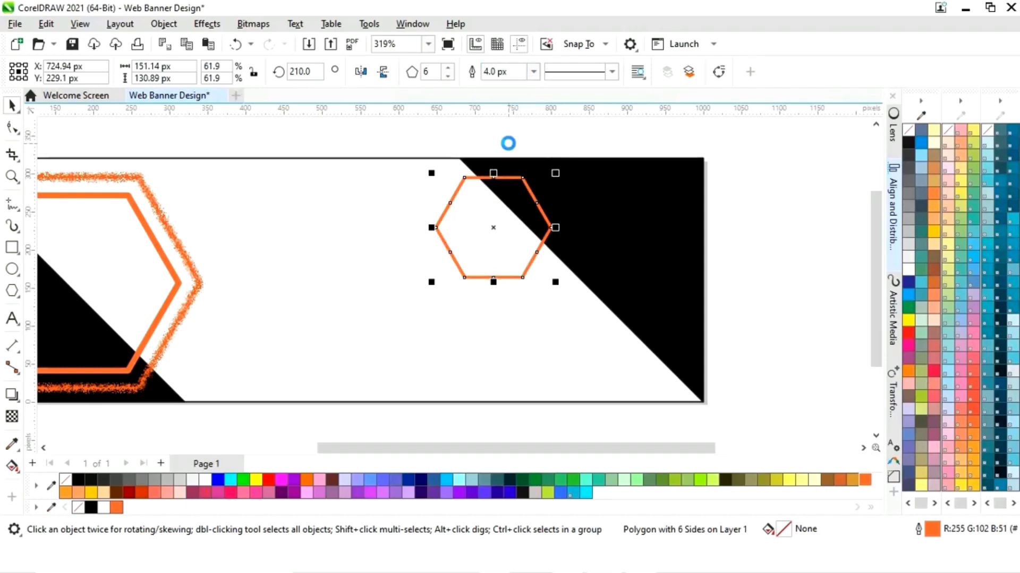
{"action": "mouse_move", "coordinate": [493, 228]}
{"action": "left_mouse_down"}
{"action": "mouse_move", "coordinate": [505, 230]}
{"action": "mouse_move", "coordinate": [499, 223]}
{"action": "left_mouse_up"}
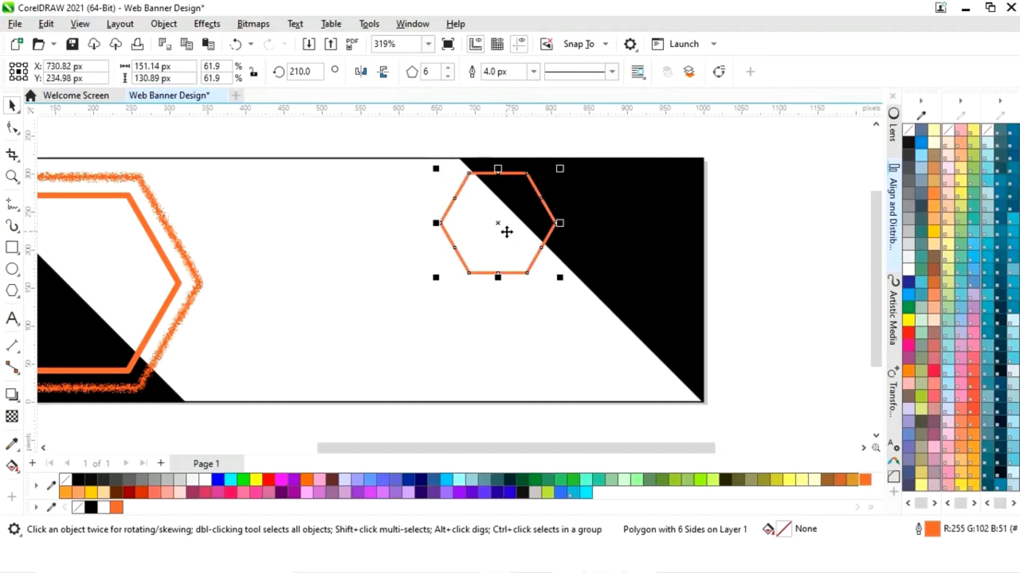
{"action": "left_click_drag", "start_coordinate": [557, 278], "coordinate": [569, 281]}
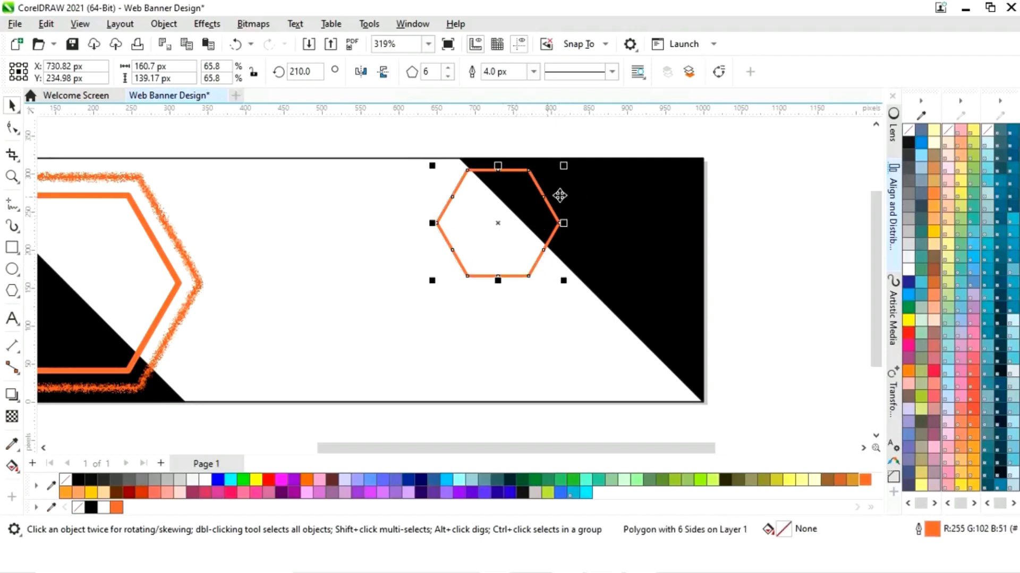
- Create a smaller concentric copy of the small hexagon, about 136 by 118 px, with a black outline
{"action": "left_click_drag", "start_coordinate": [564, 166], "coordinate": [559, 176]}
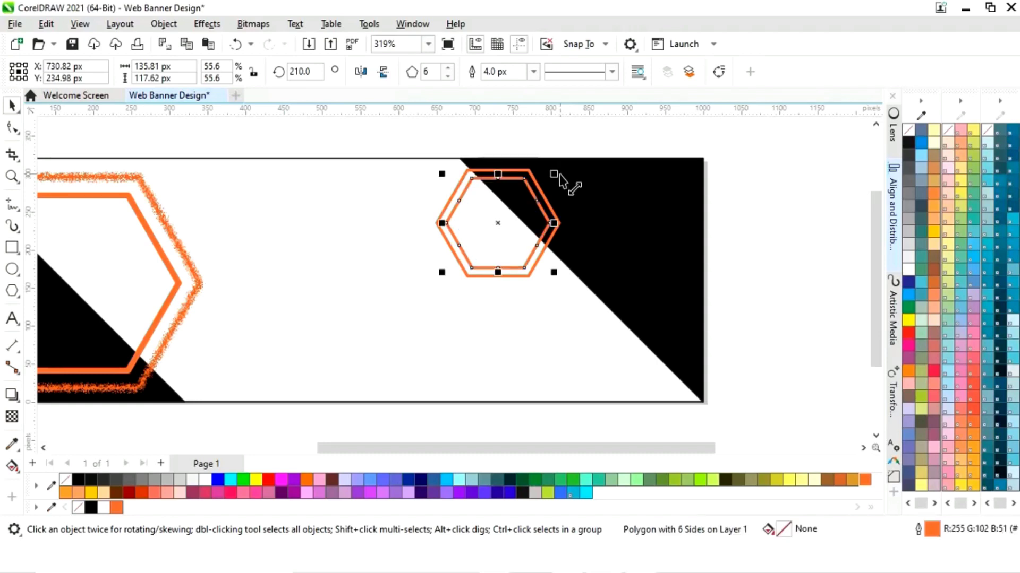
{"action": "right_click", "coordinate": [91, 508]}
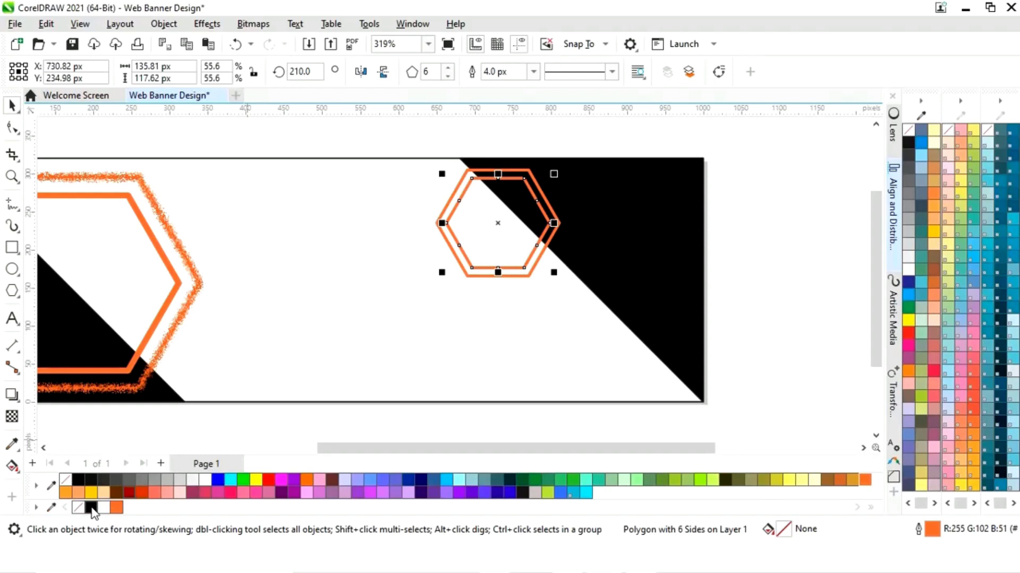
{"action": "left_click", "coordinate": [787, 255]}
- Send the outer orange hexagon of the small pair behind the right black triangle
{"action": "left_click", "coordinate": [529, 274]}
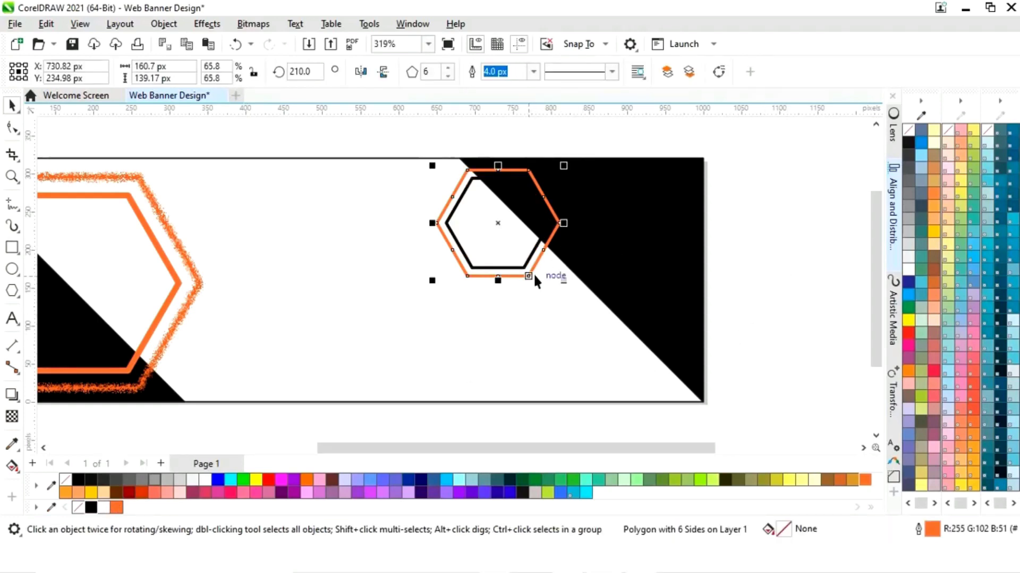
{"action": "left_click", "coordinate": [533, 273]}
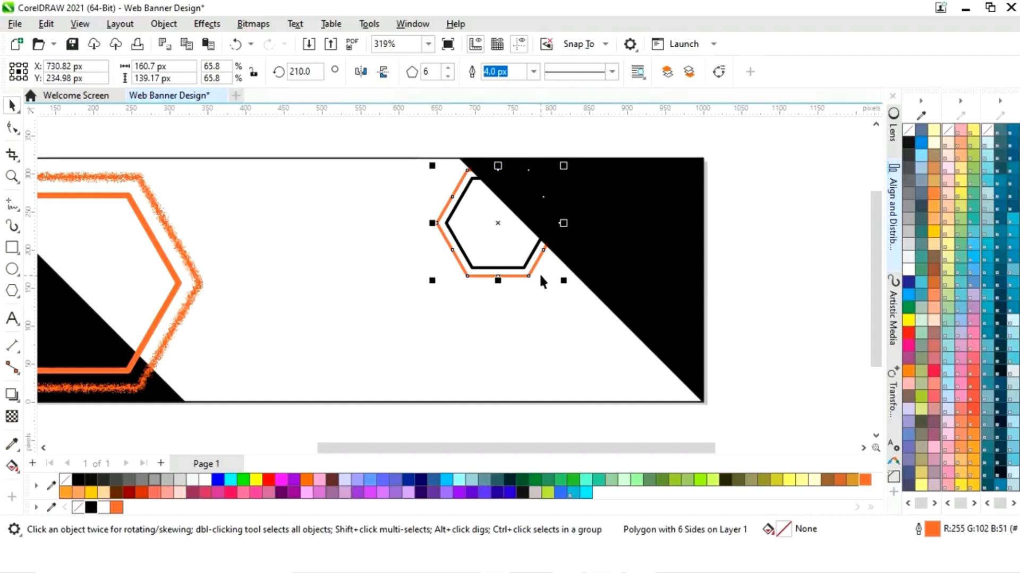
{"action": "left_click", "coordinate": [788, 241]}
- Fill the right corner triangle with orange #FF6633 and remove its outline
{"action": "left_click", "coordinate": [587, 273]}
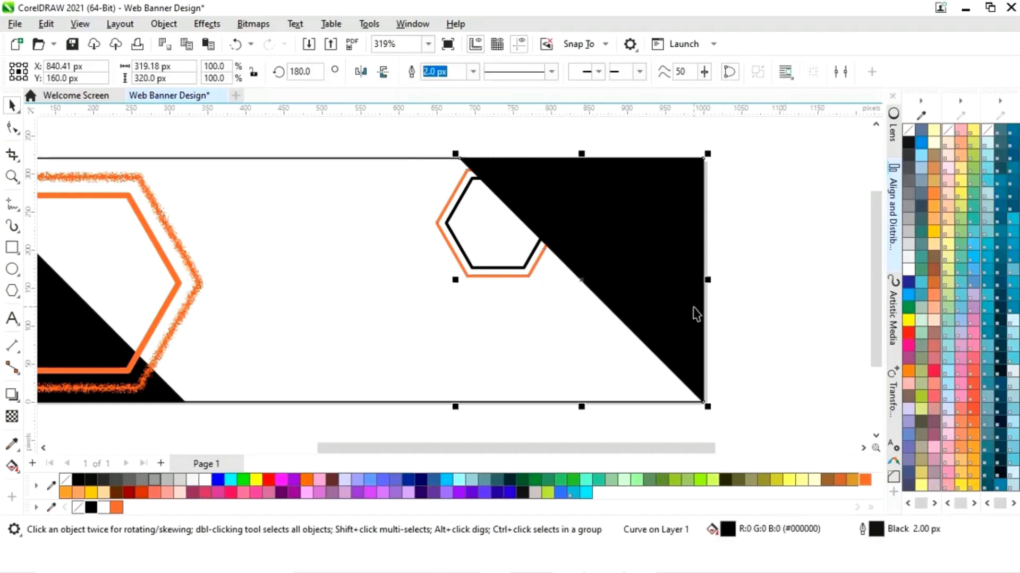
{"action": "left_click", "coordinate": [116, 508]}
{"action": "left_click", "coordinate": [752, 283]}
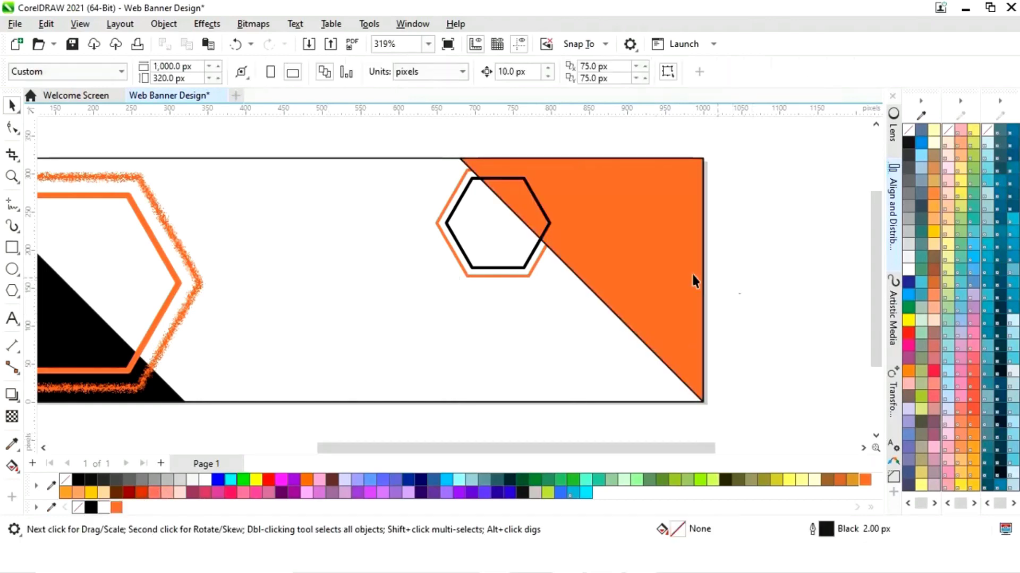
{"action": "left_click", "coordinate": [641, 260]}
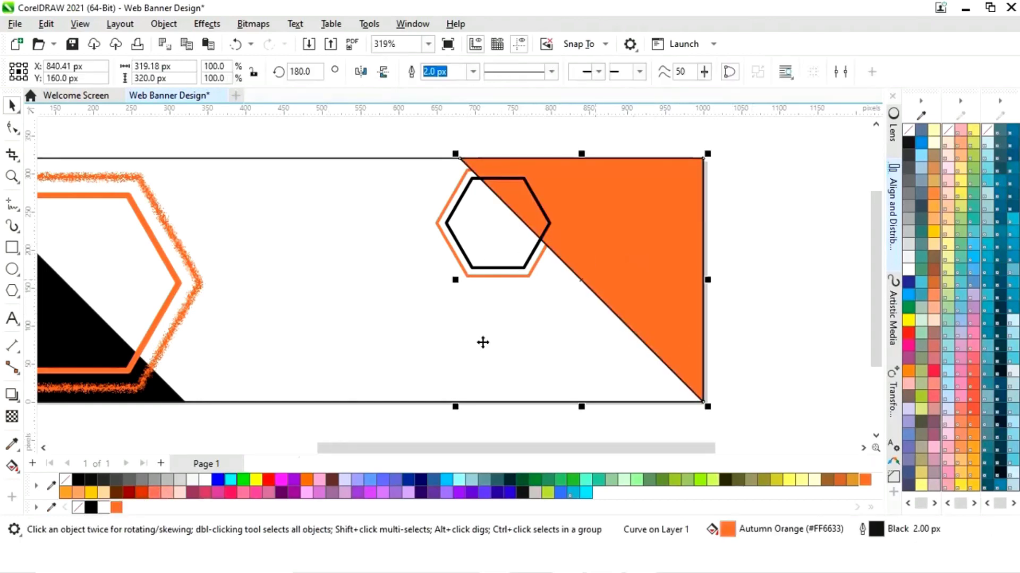
{"action": "right_click", "coordinate": [78, 508]}
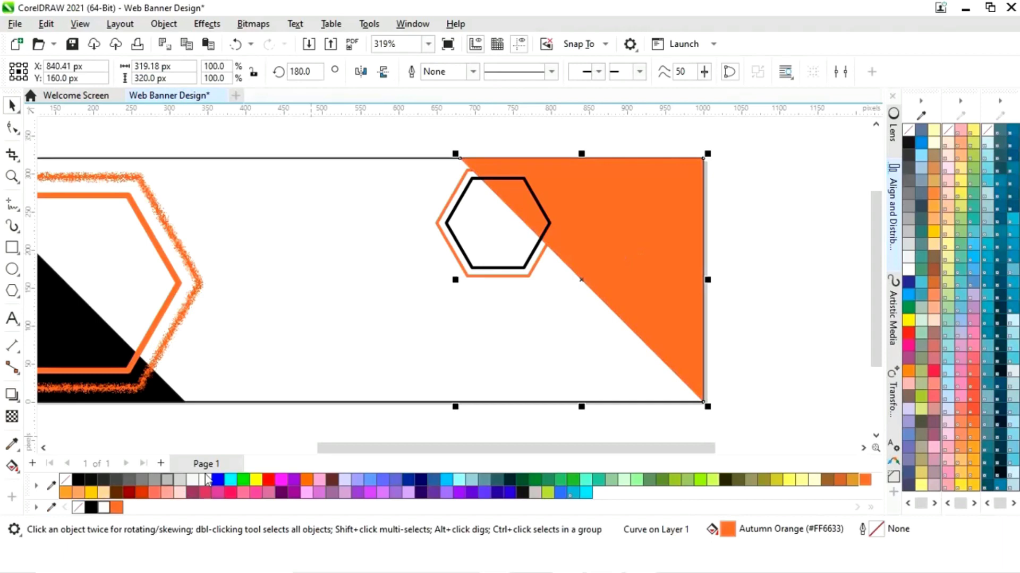
{"action": "left_click", "coordinate": [783, 280]}
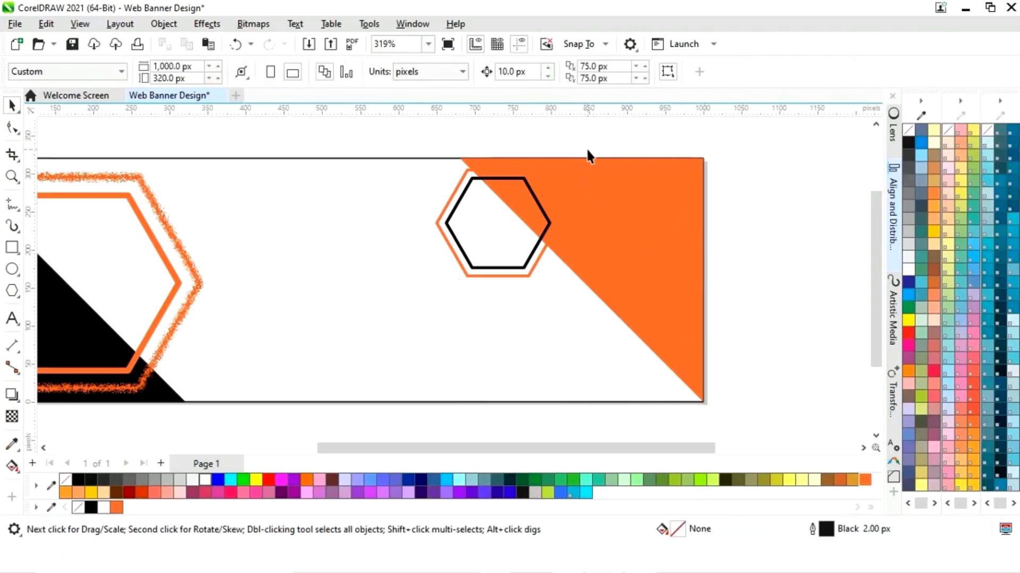
- Fill the small black-outlined hexagon with white and nudge the small hexagon pair 10 px to the right
{"action": "left_click", "coordinate": [540, 236]}
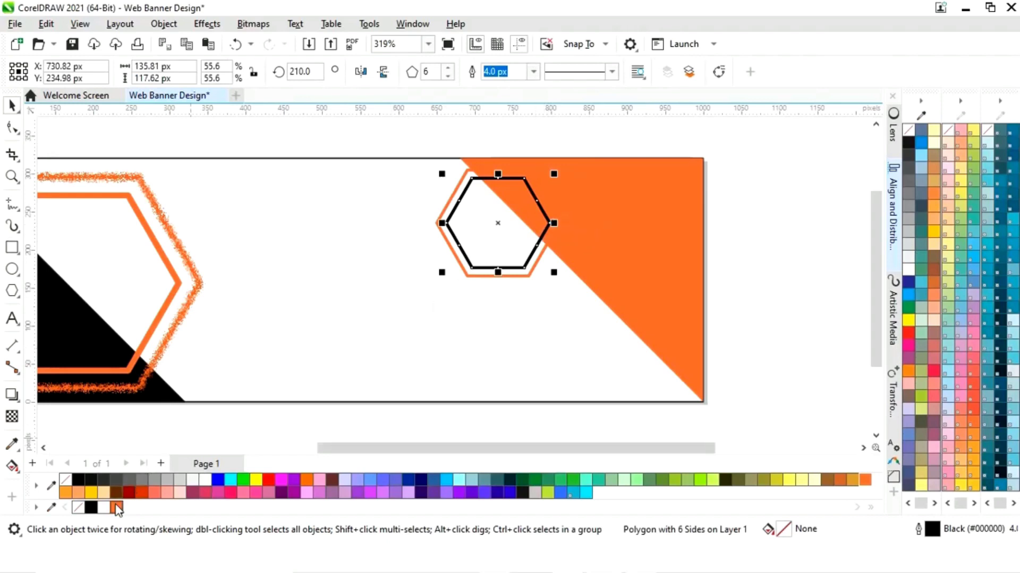
{"action": "left_click", "coordinate": [202, 482]}
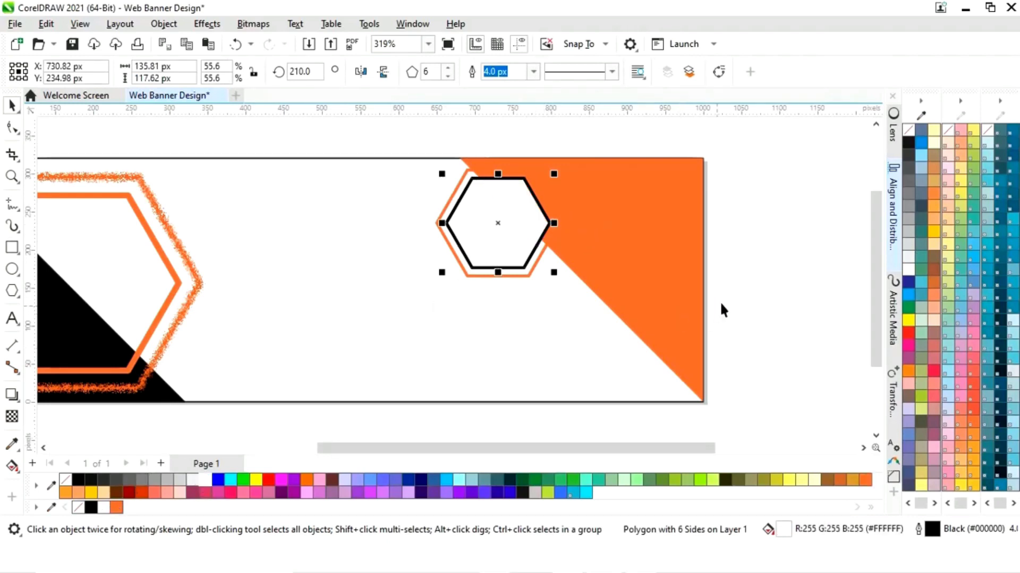
{"action": "left_click", "coordinate": [775, 250]}
{"action": "mouse_move", "coordinate": [423, 303]}
{"action": "left_mouse_down"}
{"action": "mouse_move", "coordinate": [412, 304]}
{"action": "mouse_move", "coordinate": [428, 299]}
{"action": "left_mouse_up"}
{"action": "key", "text": "ctrl+z"}
{"action": "key", "text": "Right"}
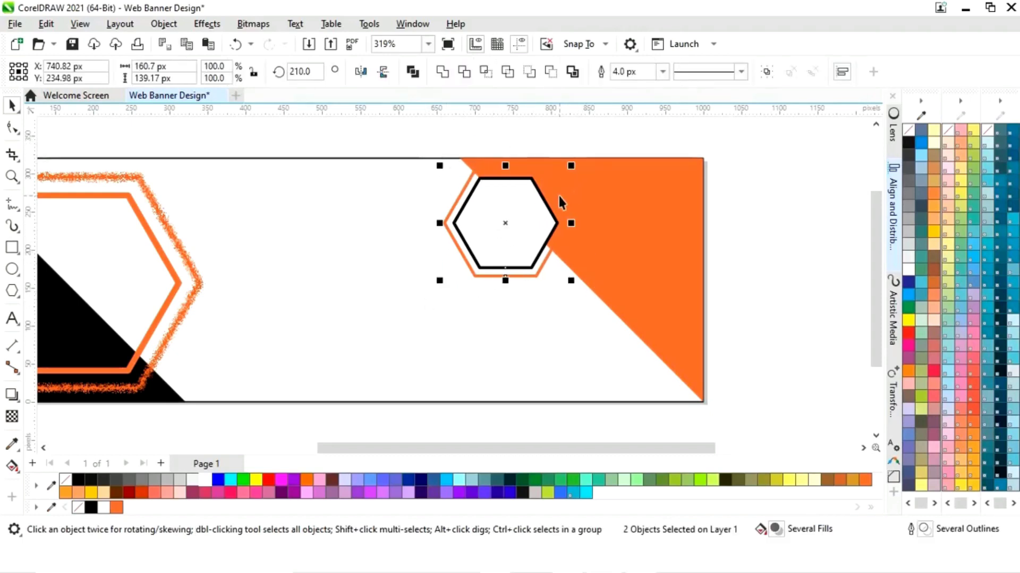
- Duplicate the small hexagon pair to the lower end of the orange triangle's diagonal, near the banner's bottom-right corner
{"action": "left_click_drag", "start_coordinate": [606, 144], "coordinate": [458, 276]}
{"action": "left_click_drag", "start_coordinate": [505, 223], "coordinate": [631, 334]}
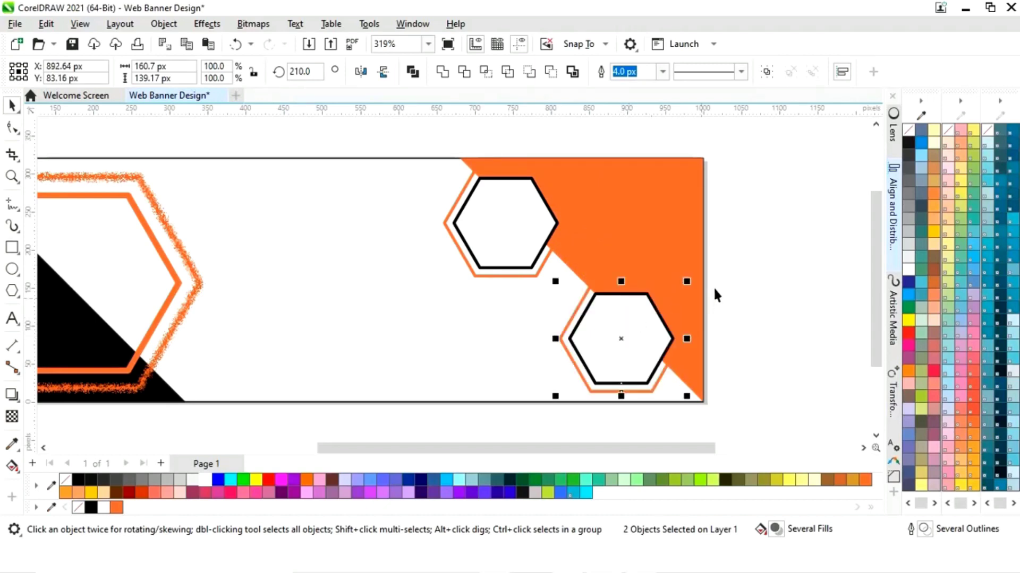
{"action": "left_click", "coordinate": [751, 265]}
- Copy the lower hexagon pair up into the orange triangle and scale it down to about 100 by 87 px
{"action": "left_click_drag", "start_coordinate": [742, 265], "coordinate": [553, 407]}
{"action": "left_click_drag", "start_coordinate": [632, 345], "coordinate": [625, 219]}
{"action": "left_click_drag", "start_coordinate": [686, 162], "coordinate": [685, 183]}
{"action": "left_click", "coordinate": [764, 193]}
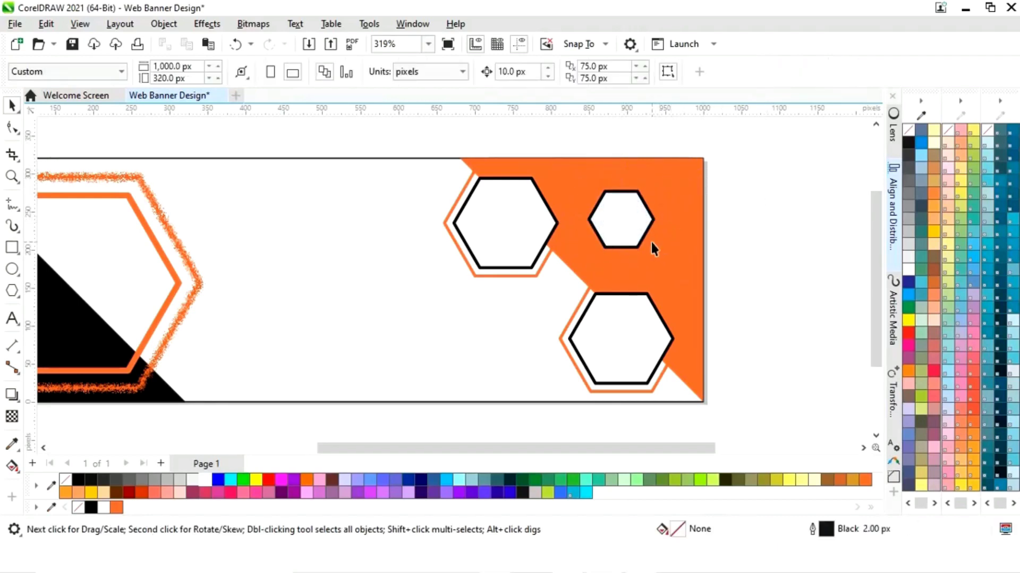
- Change the outline of the smallest pair's outer hexagon to white
{"action": "left_click", "coordinate": [652, 237]}
{"action": "left_click", "coordinate": [638, 254]}
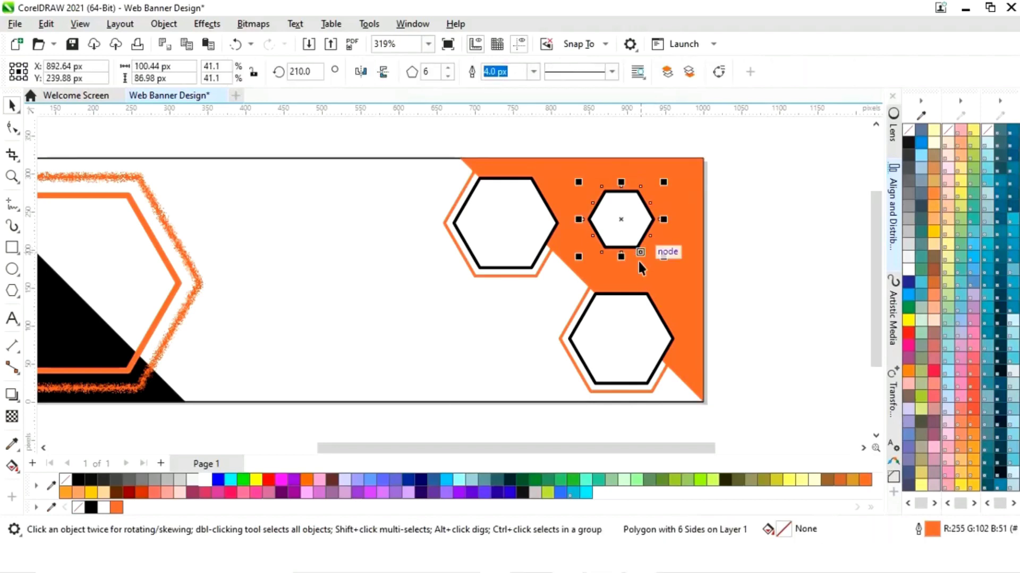
{"action": "right_click", "coordinate": [104, 507]}
{"action": "left_click", "coordinate": [753, 275]}
- Enlarge the hexagon pair inside the orange triangle to about 119 by 103 px
{"action": "left_click_drag", "start_coordinate": [708, 135], "coordinate": [580, 276]}
{"action": "left_click_drag", "start_coordinate": [670, 179], "coordinate": [672, 177]}
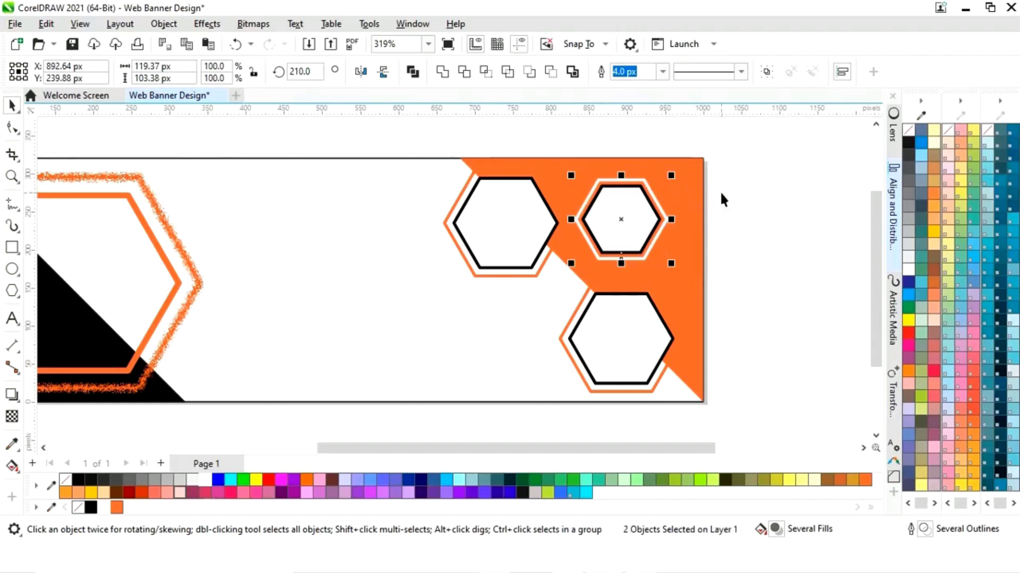
{"action": "left_click", "coordinate": [754, 221]}
- Fill the large inner orange hexagon on the banner's left side with white
{"action": "key", "text": "shift+F4"}
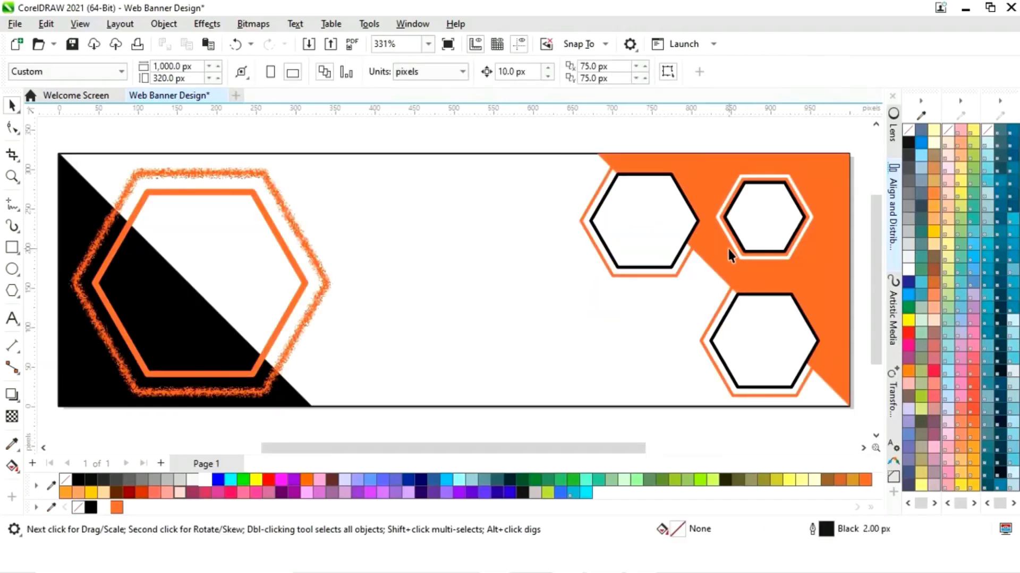
{"action": "left_click", "coordinate": [261, 362]}
{"action": "left_click", "coordinate": [205, 481]}
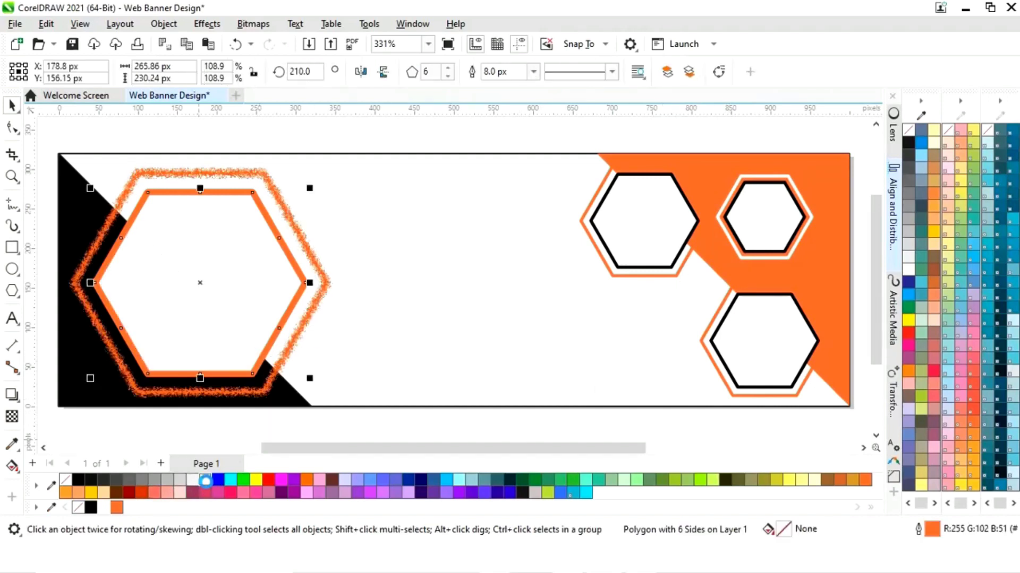
{"action": "left_click", "coordinate": [423, 428]}
- Move all five food photos together closer to the banner's left edge
{"action": "scroll", "coordinate": [423, 428], "scroll_direction": "down", "scroll_amount": 1}
{"action": "left_click_drag", "start_coordinate": [670, 450], "coordinate": [403, 467]}
{"action": "scroll", "coordinate": [455, 347], "scroll_direction": "down", "scroll_amount": 3}
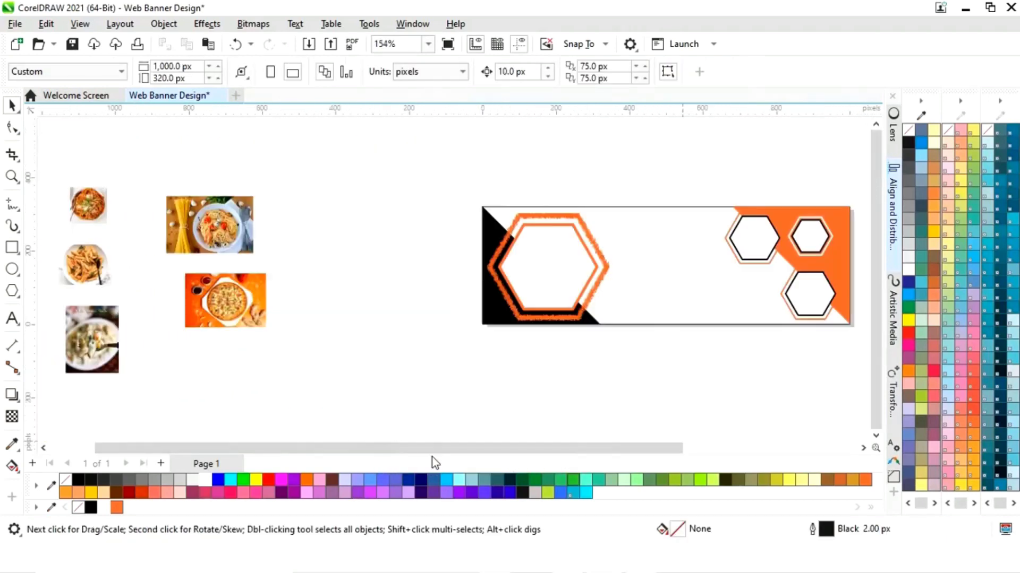
{"action": "left_click_drag", "start_coordinate": [100, 397], "coordinate": [100, 396]}
{"action": "left_click_drag", "start_coordinate": [399, 154], "coordinate": [52, 412]}
{"action": "left_click_drag", "start_coordinate": [161, 284], "coordinate": [362, 293]}
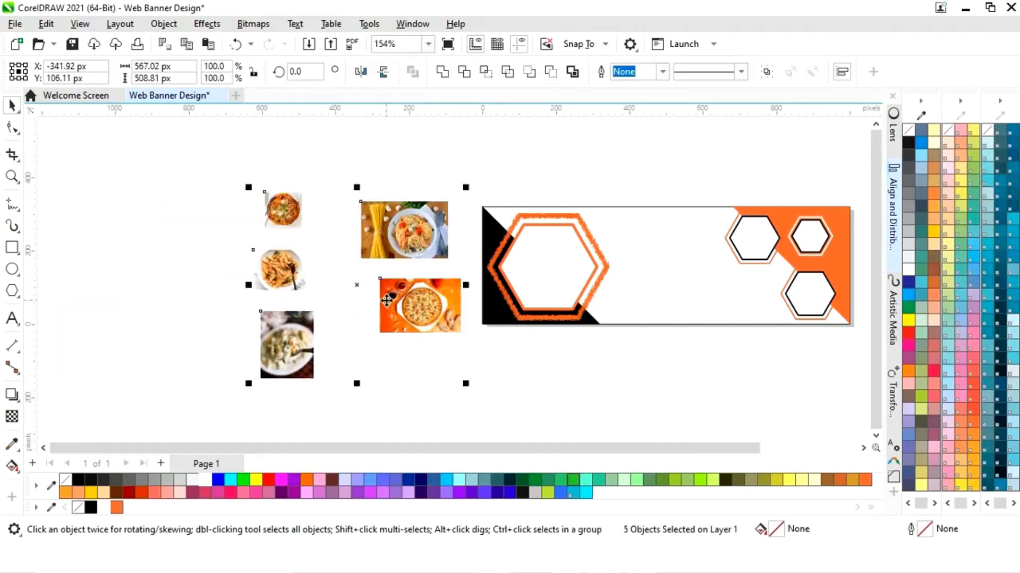
{"action": "scroll", "coordinate": [404, 314], "scroll_direction": "up", "scroll_amount": 1}
{"action": "left_click", "coordinate": [489, 386]}
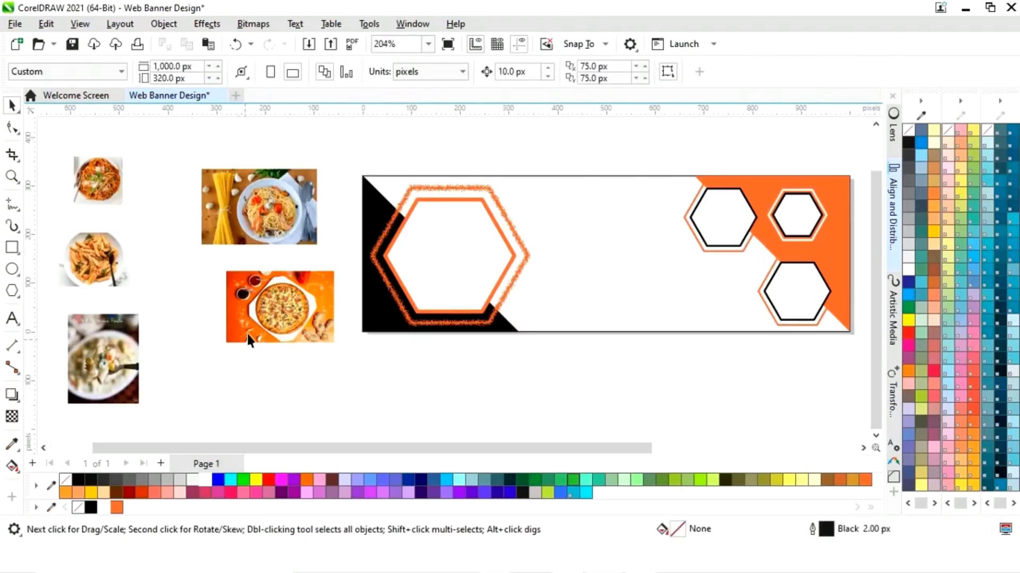
- Move the spaghetti photo onto the banner, enlarge it to about 1002 by 657 px, and align it with the banner's width
{"action": "left_click_drag", "start_coordinate": [262, 212], "coordinate": [593, 350]}
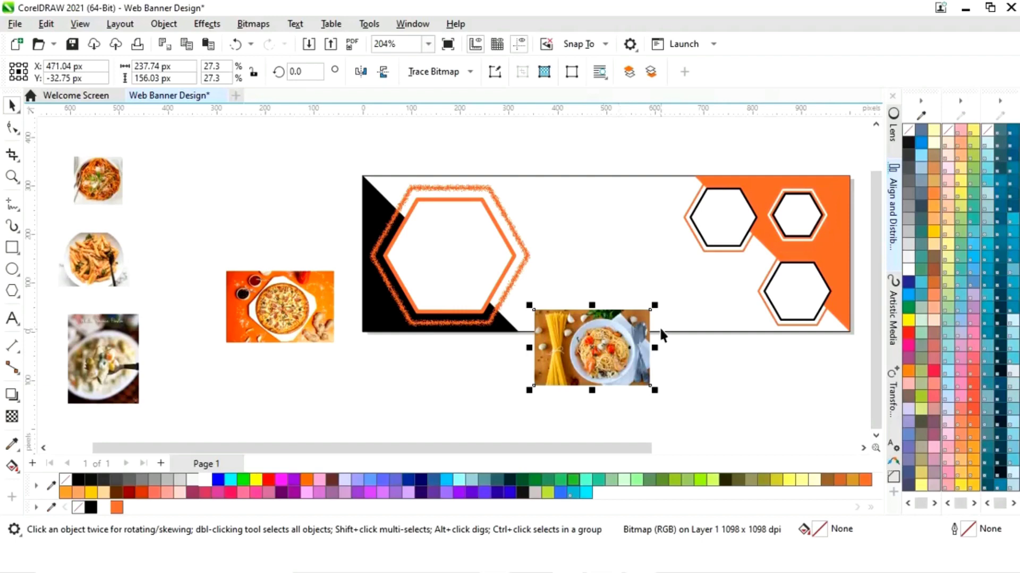
{"action": "left_click_drag", "start_coordinate": [654, 307], "coordinate": [793, 215]}
{"action": "left_click_drag", "start_coordinate": [529, 215], "coordinate": [406, 176]}
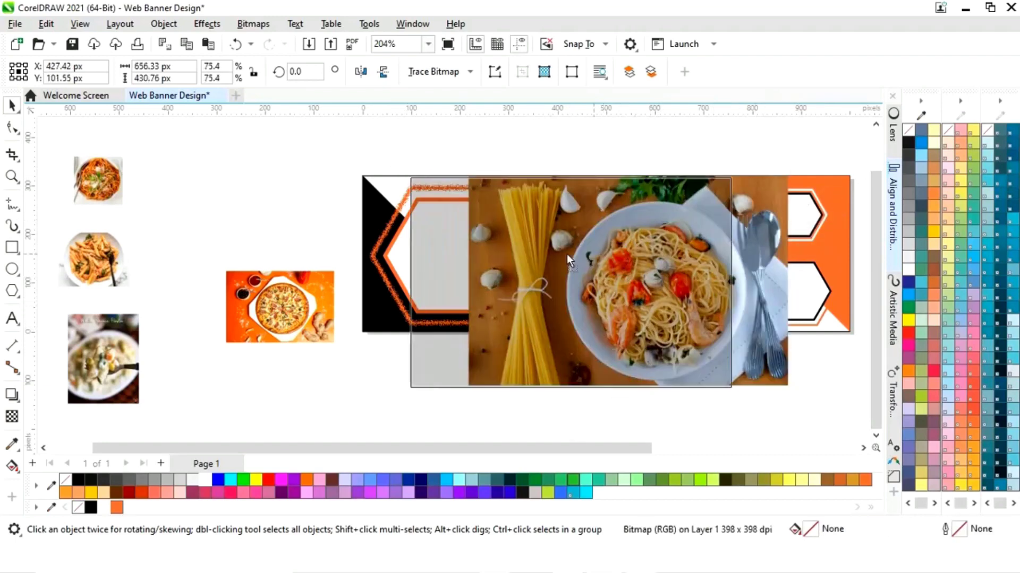
{"action": "left_click_drag", "start_coordinate": [545, 252], "coordinate": [546, 252]}
{"action": "left_click_drag", "start_coordinate": [633, 449], "coordinate": [712, 448]}
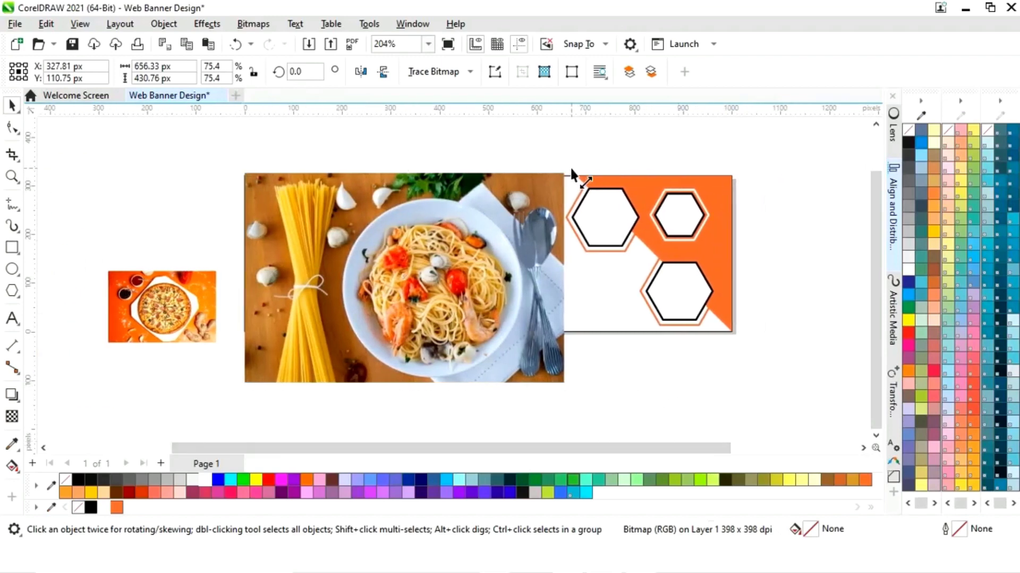
{"action": "left_click_drag", "start_coordinate": [571, 175], "coordinate": [686, 120]}
{"action": "left_click_drag", "start_coordinate": [693, 417], "coordinate": [772, 423]}
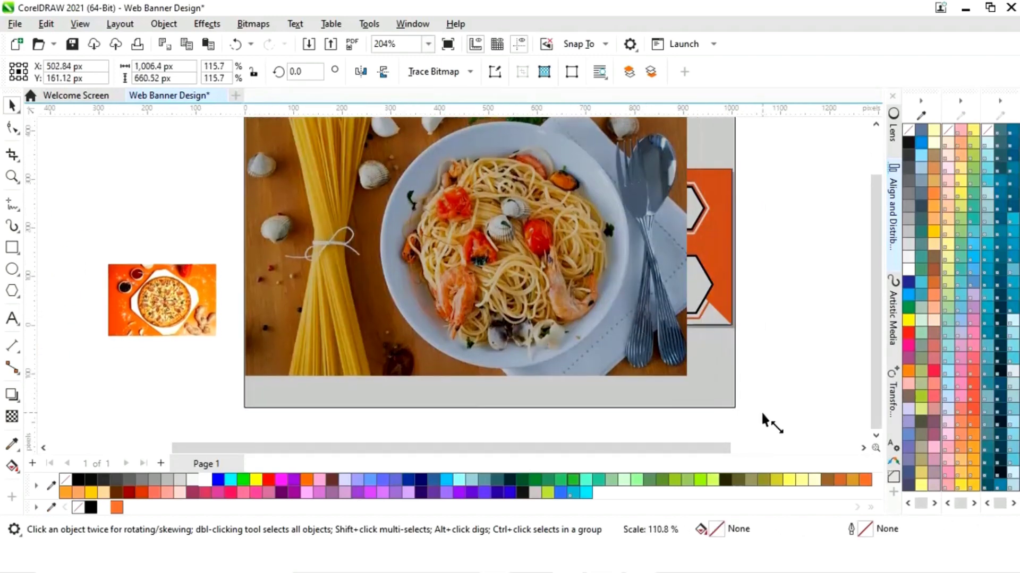
{"action": "left_click_drag", "start_coordinate": [581, 343], "coordinate": [604, 311]}
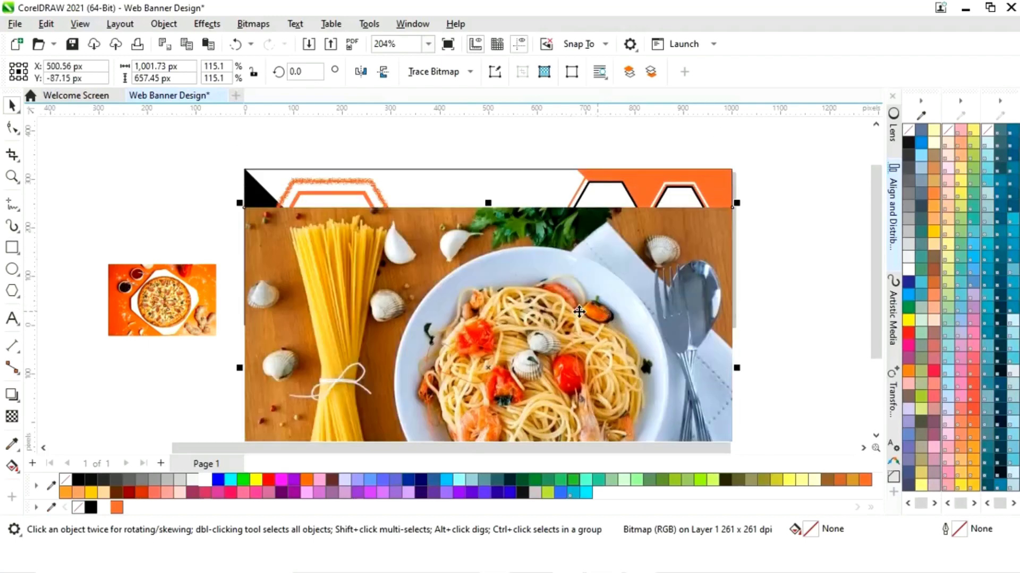
- PowerClip the spaghetti photo inside the banner's background rectangle
{"action": "right_click", "coordinate": [548, 289]}
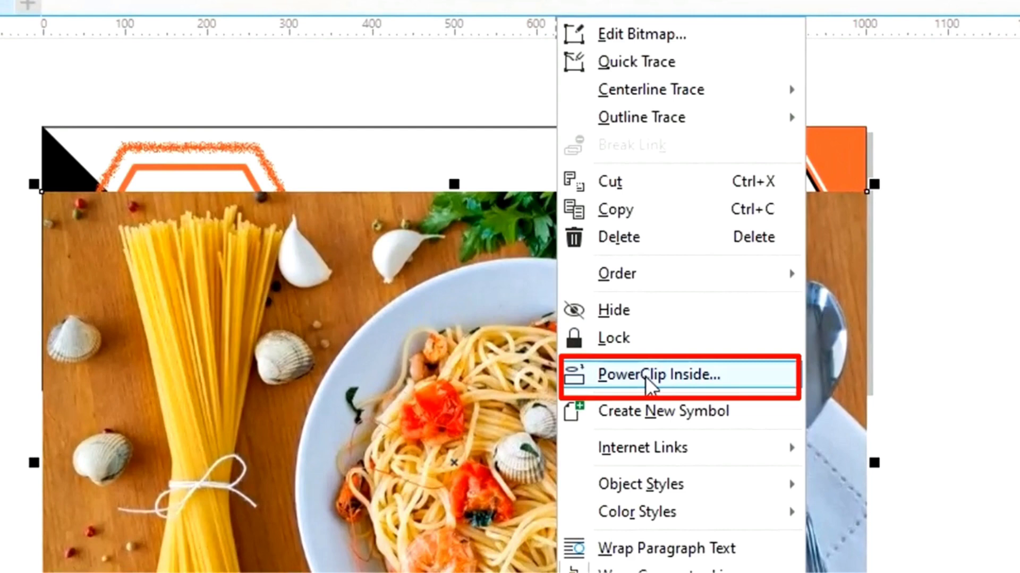
{"action": "left_click", "coordinate": [659, 375]}
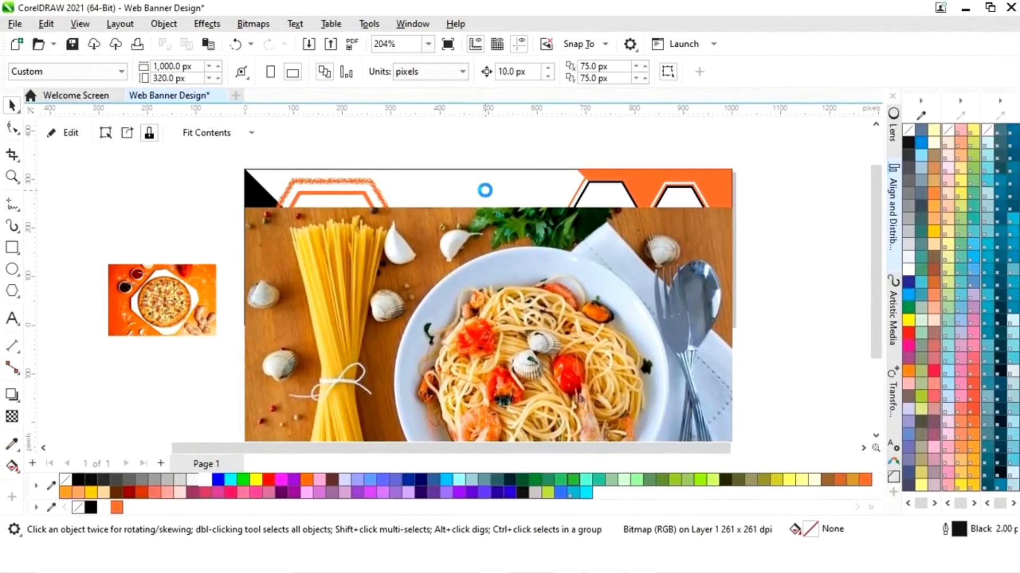
{"action": "left_click", "coordinate": [485, 190]}
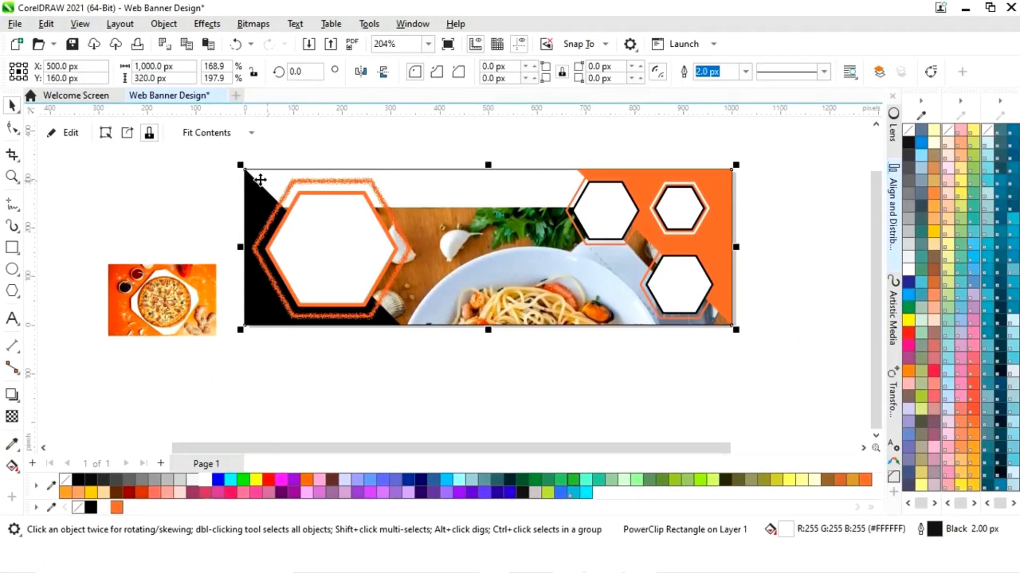
- Edit the background rectangle's PowerClip contents and apply 82 uniform transparency to the spaghetti photo
{"action": "left_click", "coordinate": [71, 134]}
{"action": "left_click", "coordinate": [577, 365]}
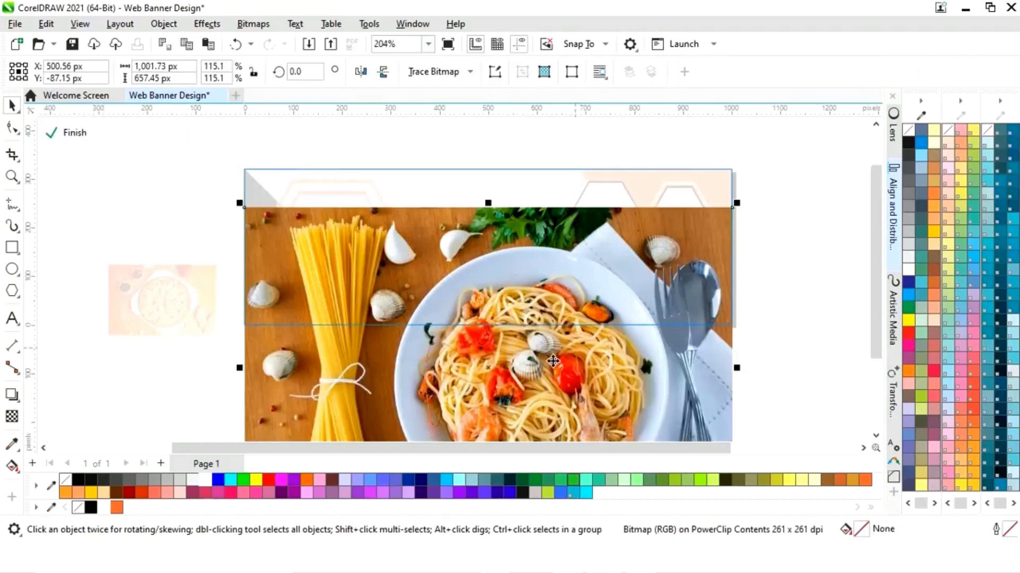
{"action": "left_click", "coordinate": [13, 417]}
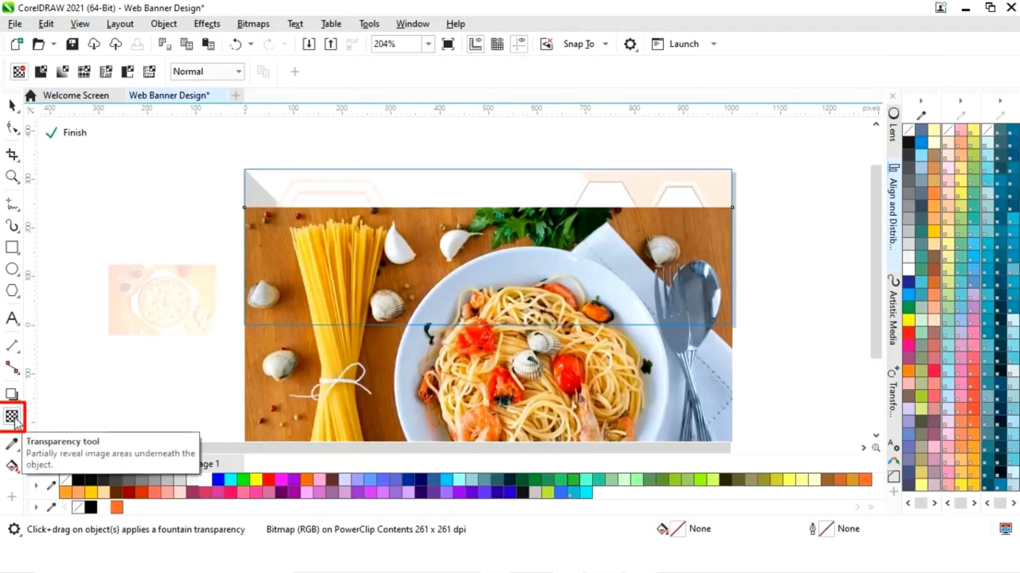
{"action": "left_click", "coordinate": [500, 198]}
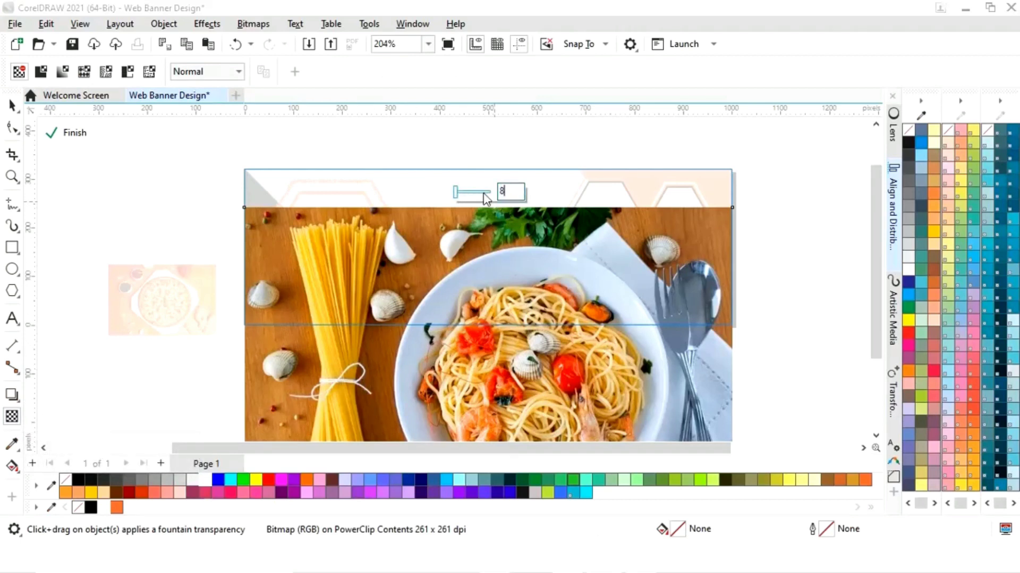
{"action": "key", "text": "Return"}
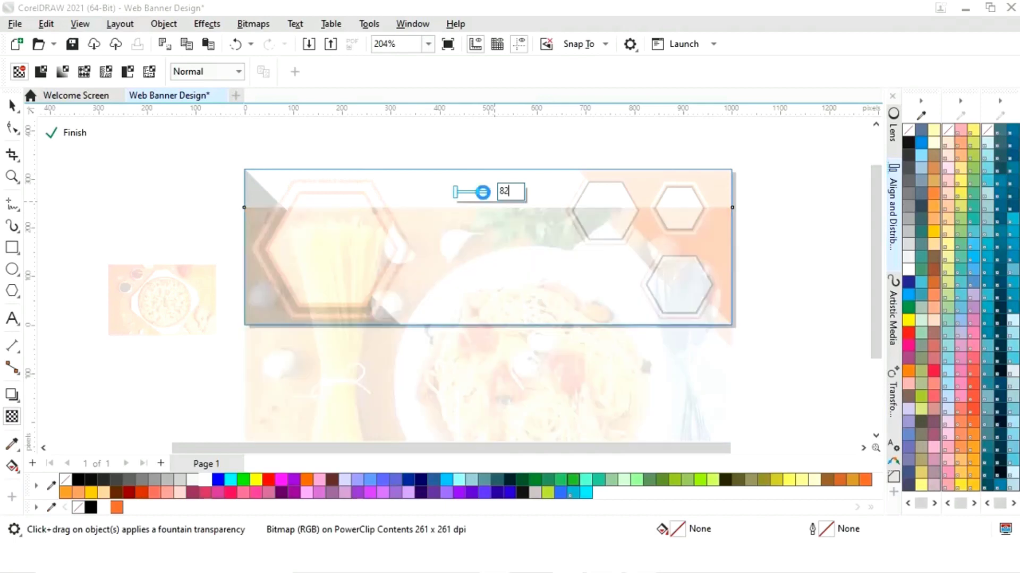
{"action": "key", "text": "space"}
- Move the faded spaghetti photo up over the banner, enlarge it to about 1014 by 665 px, and finish editing the clip
{"action": "left_click_drag", "start_coordinate": [541, 386], "coordinate": [541, 349]}
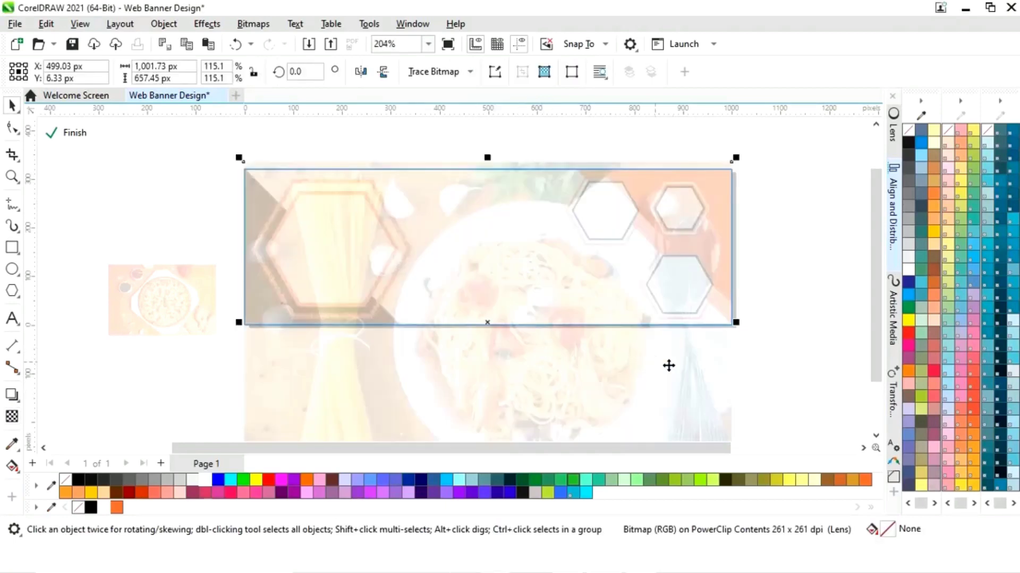
{"action": "left_click_drag", "start_coordinate": [737, 153], "coordinate": [744, 148]}
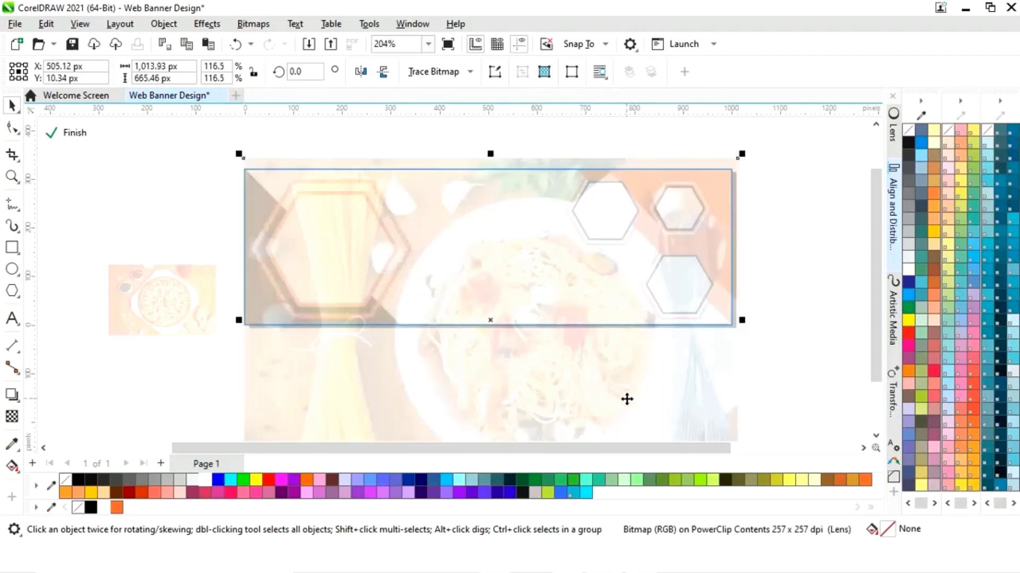
{"action": "key", "text": "Left"}
{"action": "left_click_drag", "start_coordinate": [623, 402], "coordinate": [626, 401]}
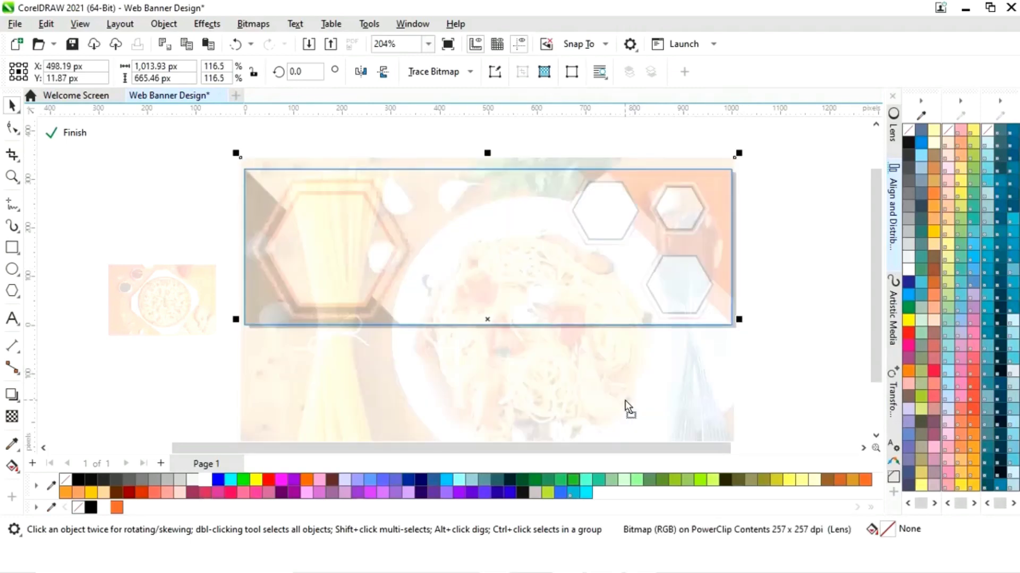
{"action": "left_click", "coordinate": [78, 135]}
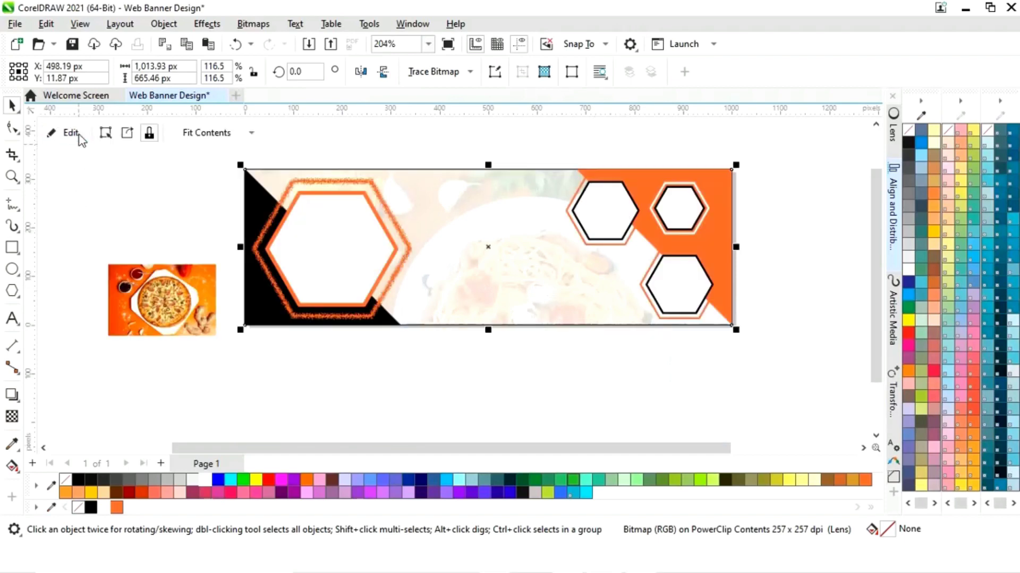
{"action": "left_click", "coordinate": [832, 259]}
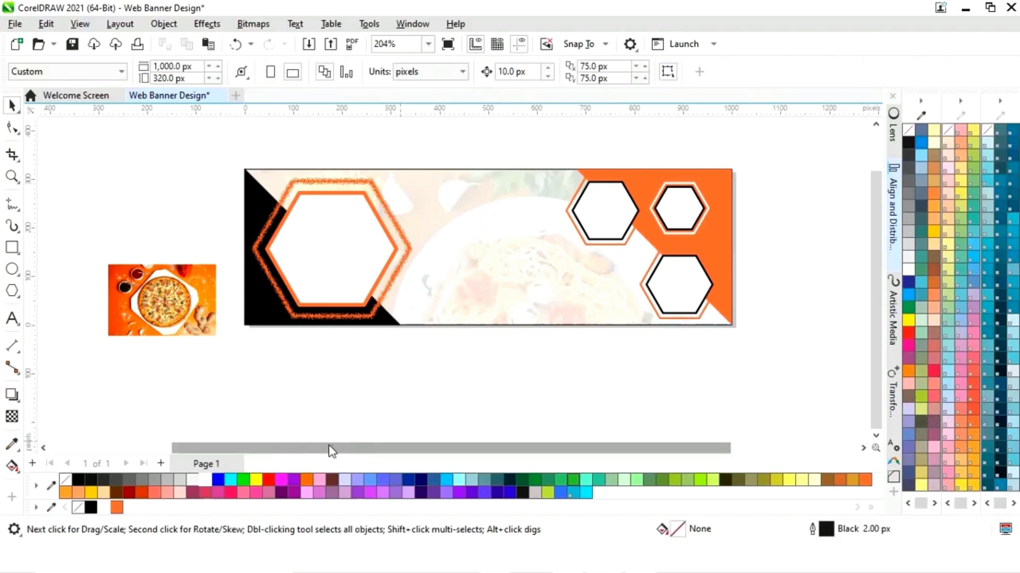
- Bring the three distant food photos next to the banner, stacked in a column with the pizza photo
{"action": "left_click_drag", "start_coordinate": [348, 453], "coordinate": [258, 454]}
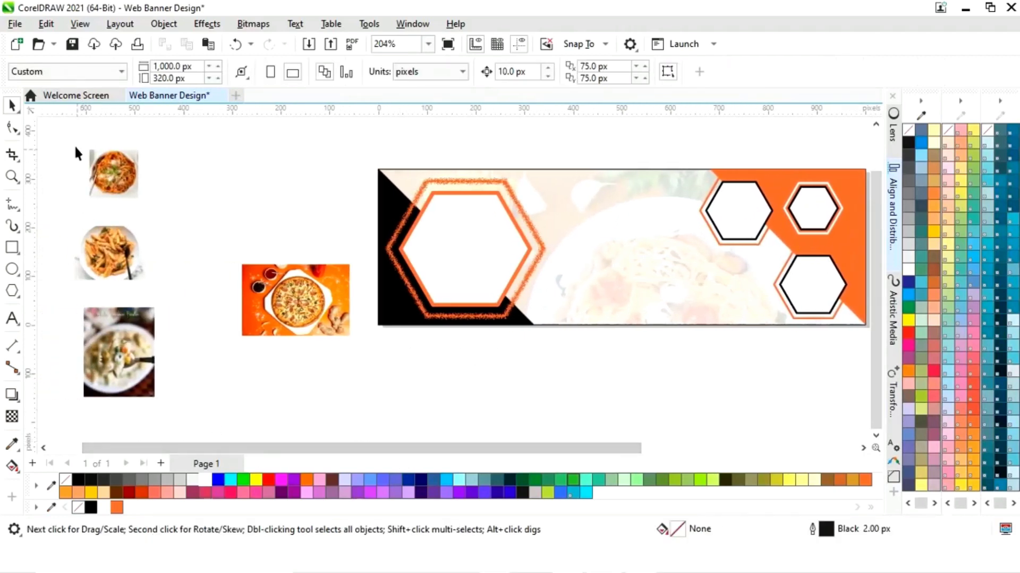
{"action": "left_click_drag", "start_coordinate": [363, 407], "coordinate": [172, 293]}
{"action": "left_click_drag", "start_coordinate": [122, 258], "coordinate": [297, 225]}
{"action": "left_click_drag", "start_coordinate": [146, 351], "coordinate": [334, 388]}
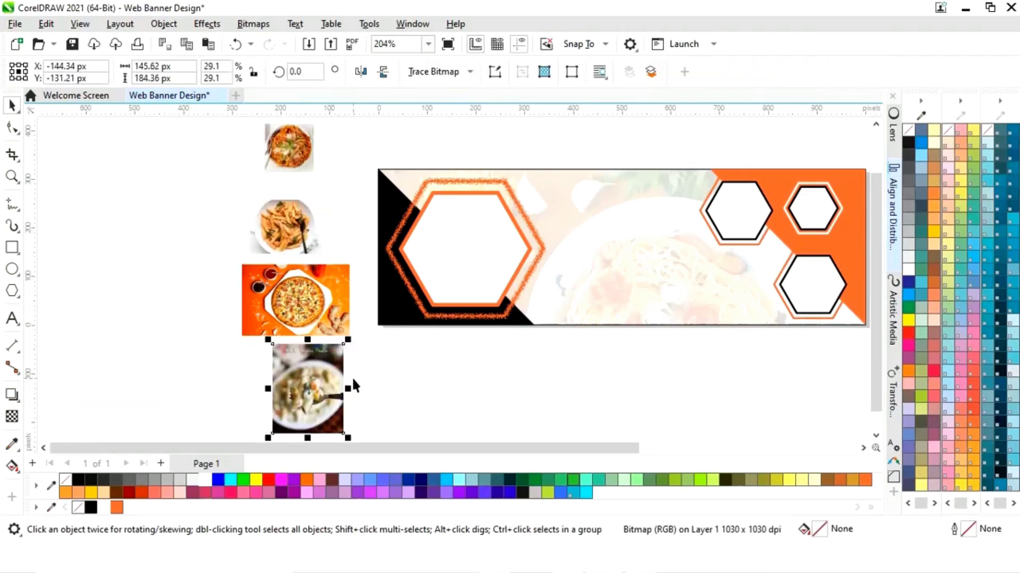
{"action": "key", "text": "F4"}
{"action": "left_click", "coordinate": [431, 398]}
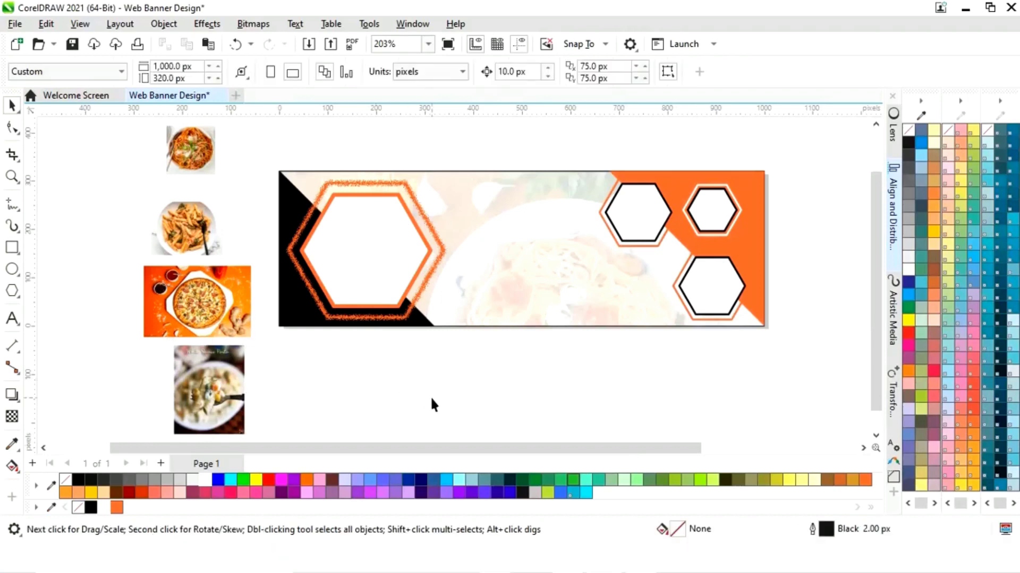
- Move the penne photo onto the banner and PowerClip it inside the large inner orange hexagon
{"action": "left_click", "coordinate": [203, 238]}
{"action": "left_click_drag", "start_coordinate": [202, 238], "coordinate": [409, 386]}
{"action": "mouse_move", "coordinate": [434, 346]}
{"action": "left_mouse_down"}
{"action": "mouse_move", "coordinate": [626, 221]}
{"action": "mouse_move", "coordinate": [609, 214]}
{"action": "mouse_move", "coordinate": [508, 363]}
{"action": "mouse_move", "coordinate": [535, 364]}
{"action": "mouse_move", "coordinate": [435, 357]}
{"action": "left_mouse_up"}
{"action": "right_click", "coordinate": [442, 355]}
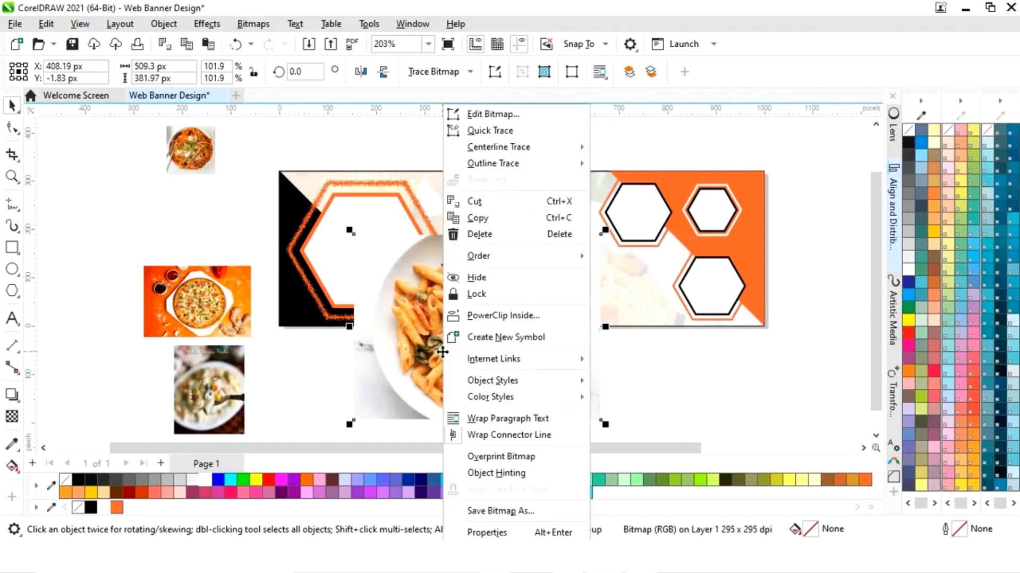
{"action": "left_click", "coordinate": [500, 321]}
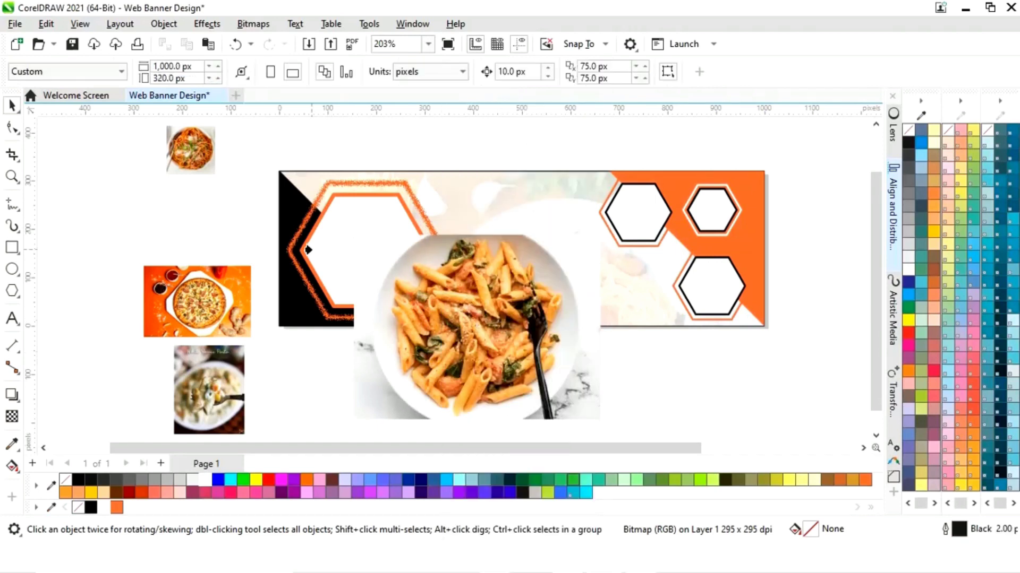
{"action": "left_click", "coordinate": [328, 247]}
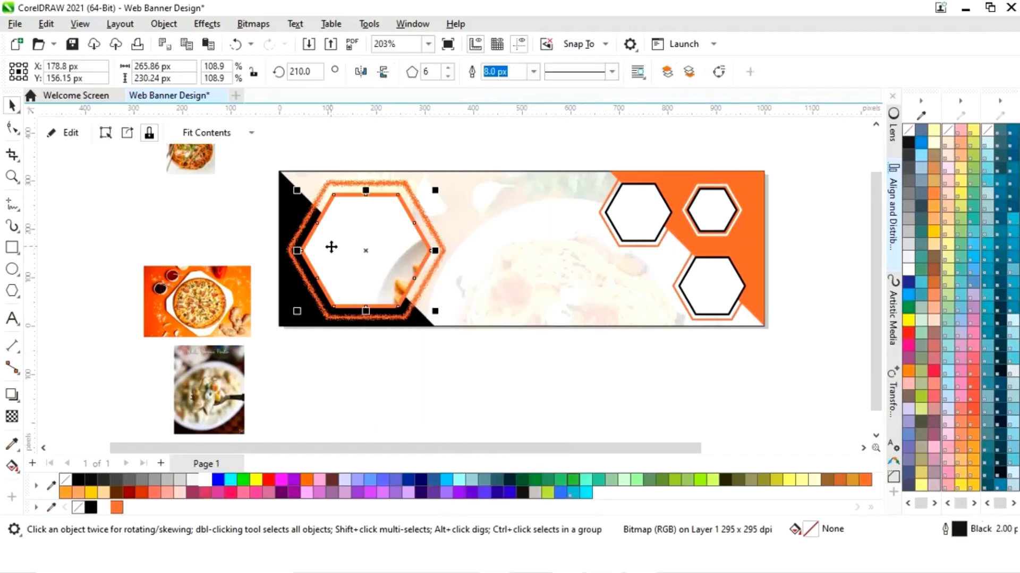
- Edit the large hexagon's clip, scale the penne photo to about 338 by 253 px, and center it over the hexagon
{"action": "left_click", "coordinate": [73, 137]}
{"action": "left_click_drag", "start_coordinate": [473, 339], "coordinate": [372, 265]}
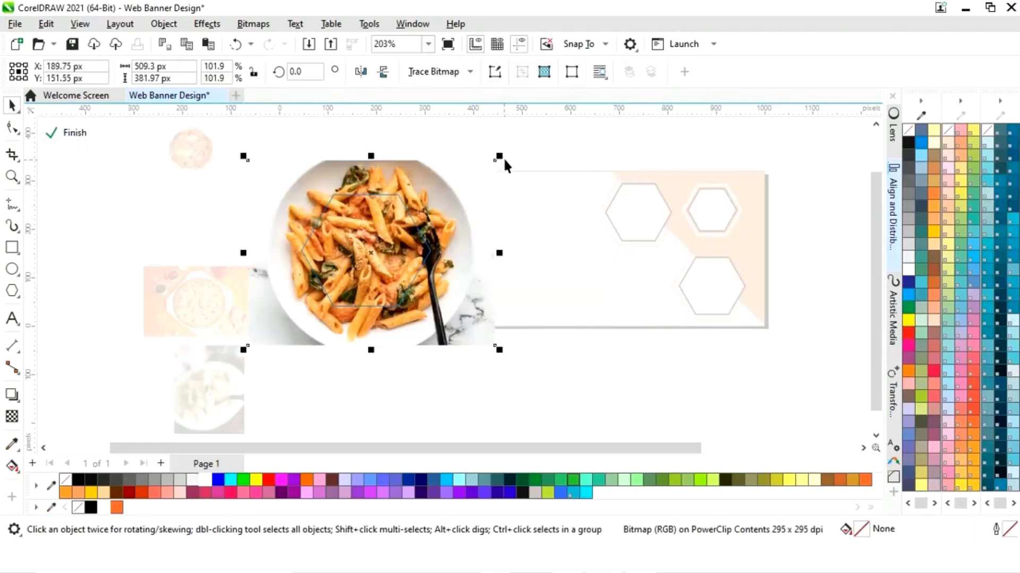
{"action": "left_click_drag", "start_coordinate": [502, 158], "coordinate": [459, 171]}
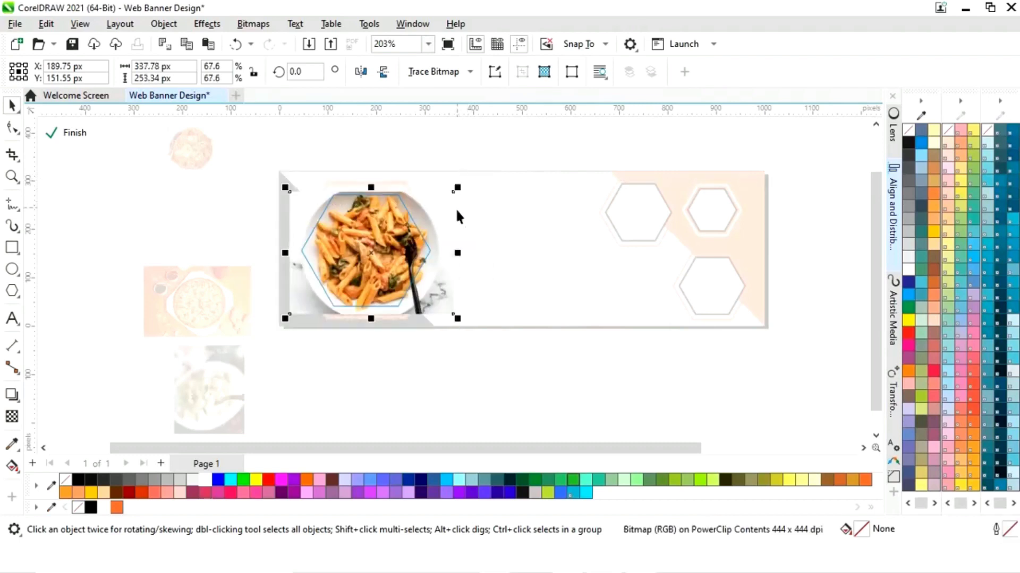
{"action": "key", "text": "Left"}
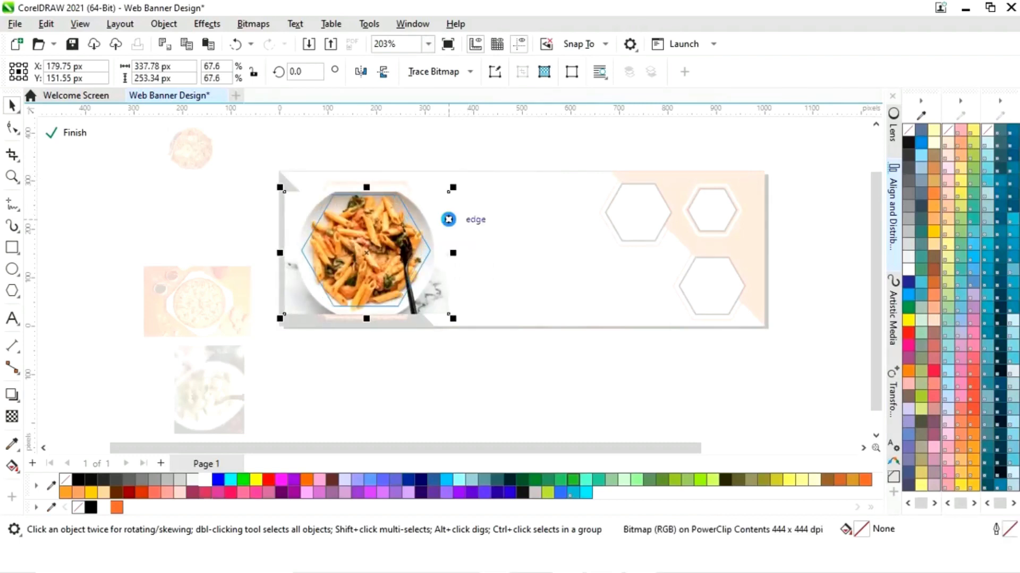
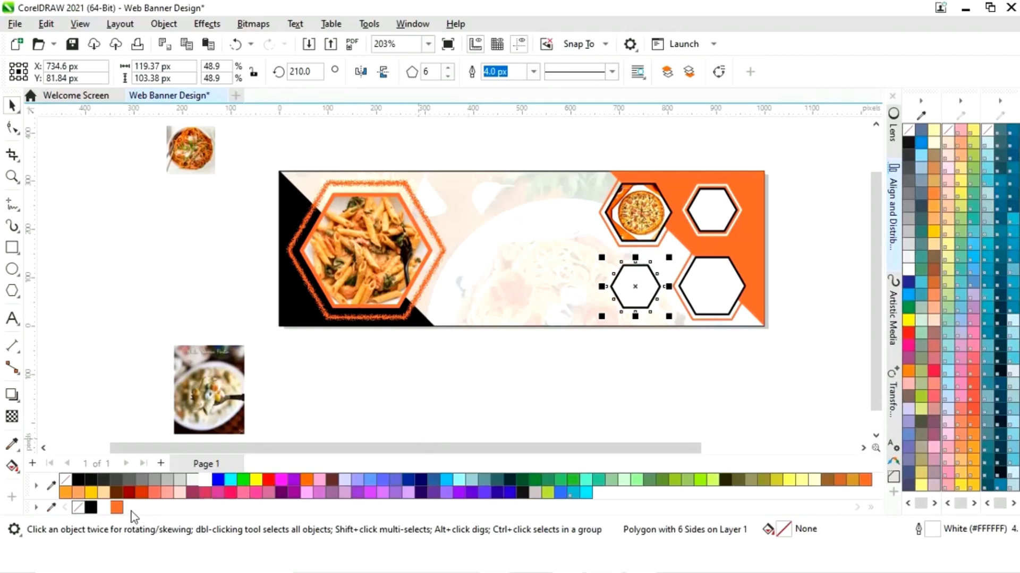
- Change the outer outline of the empty hexagon frame below the pizza to black
{"action": "right_click", "coordinate": [91, 508]}
{"action": "left_click", "coordinate": [633, 375]}
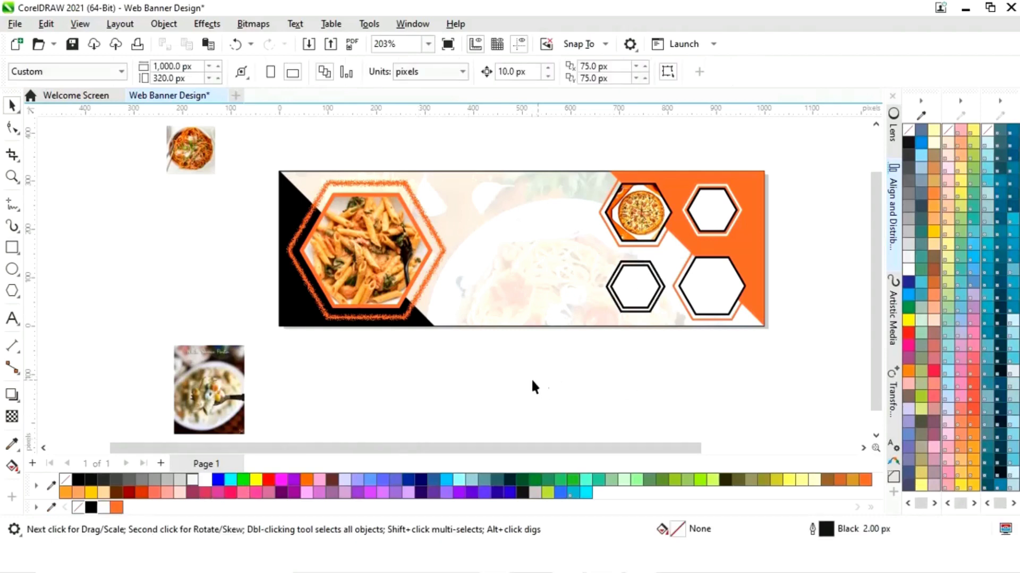
- Move the creamy white pasta photo onto the banner and PowerClip it inside the lower-right hexagon
{"action": "left_click_drag", "start_coordinate": [207, 408], "coordinate": [720, 348]}
{"action": "right_click", "coordinate": [719, 347]}
{"action": "left_click", "coordinate": [770, 316]}
{"action": "left_click", "coordinate": [712, 271]}
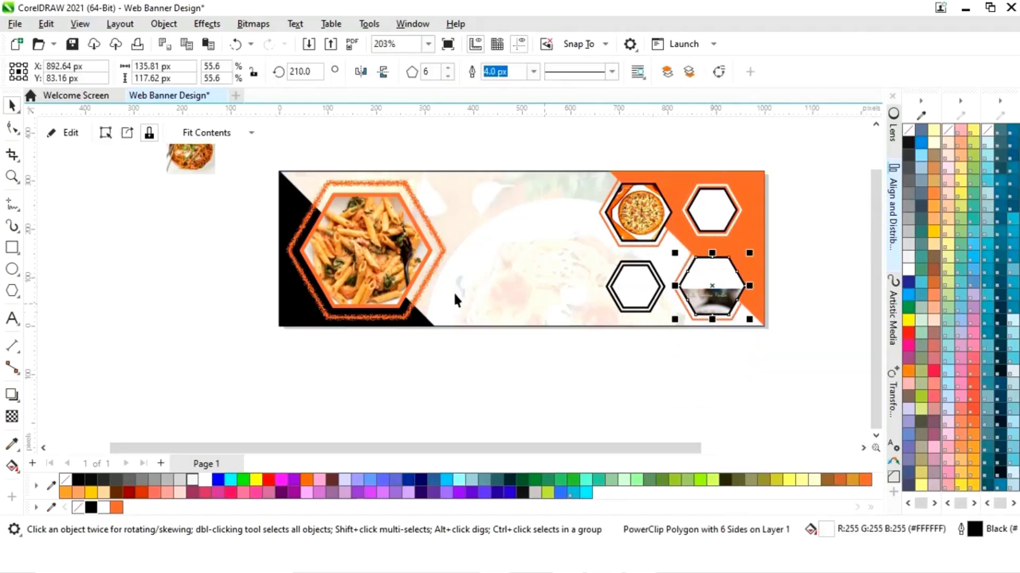
- Edit the lower-right hexagon's clip, scale the photo to about 136 by 172 px, and position it over the hexagon
{"action": "left_click", "coordinate": [77, 137]}
{"action": "left_click_drag", "start_coordinate": [731, 353], "coordinate": [743, 300]}
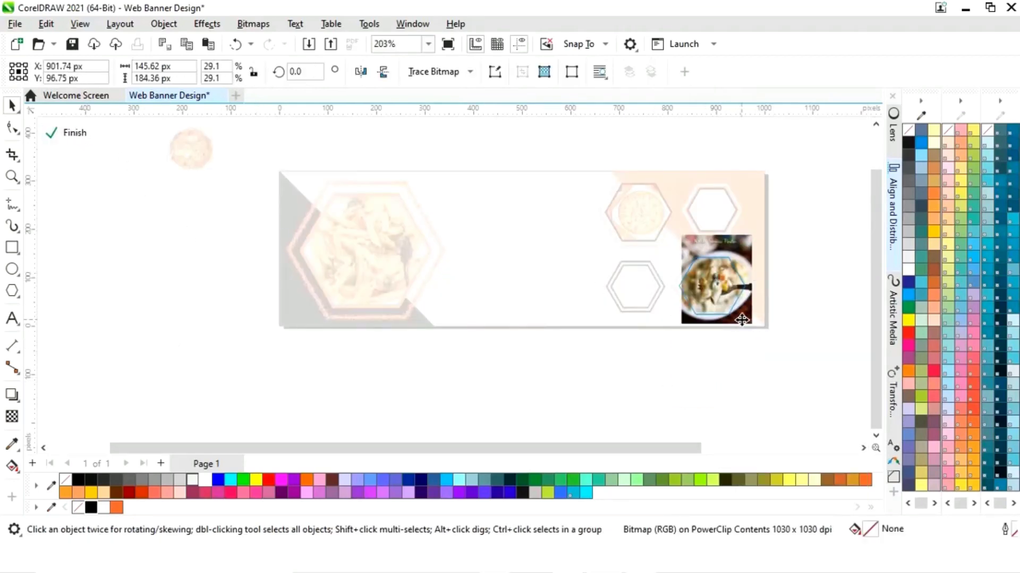
{"action": "left_click_drag", "start_coordinate": [751, 234], "coordinate": [752, 240]}
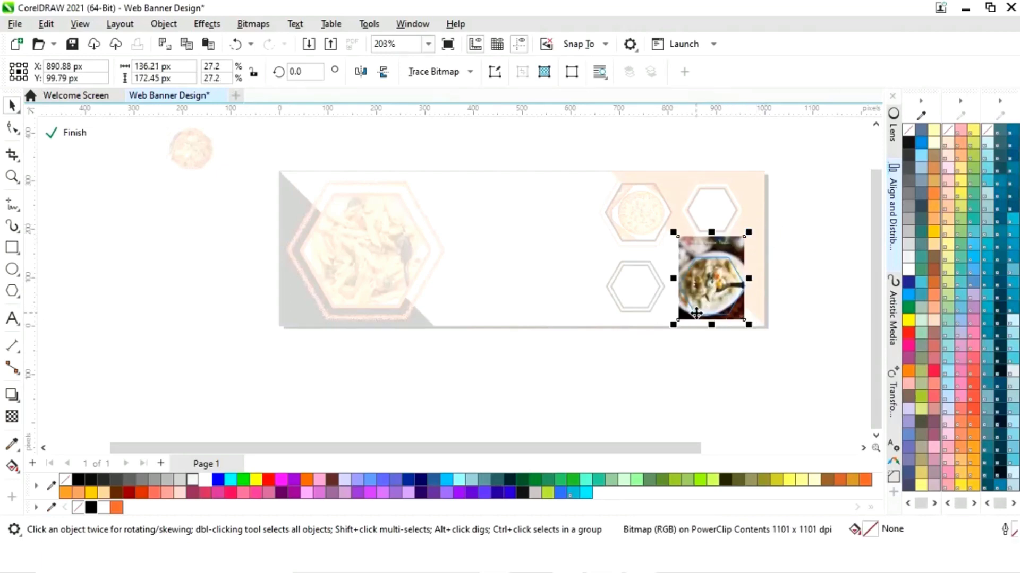
{"action": "left_click", "coordinate": [80, 137]}
- Move the red spaghetti photo onto the banner and PowerClip it inside the small upper-right hexagon
{"action": "left_click", "coordinate": [190, 149]}
{"action": "left_click_drag", "start_coordinate": [191, 149], "coordinate": [712, 219]}
{"action": "scroll", "coordinate": [712, 219], "scroll_direction": "up", "scroll_amount": 2}
{"action": "left_click_drag", "start_coordinate": [785, 229], "coordinate": [786, 254]}
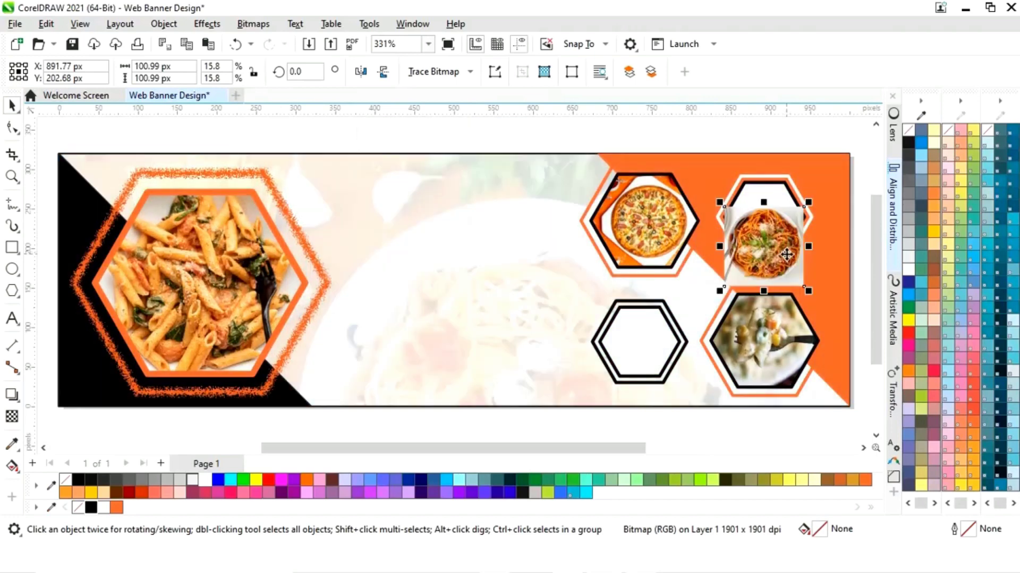
{"action": "right_click", "coordinate": [787, 254]}
{"action": "left_click", "coordinate": [848, 315]}
{"action": "left_click", "coordinate": [764, 183]}
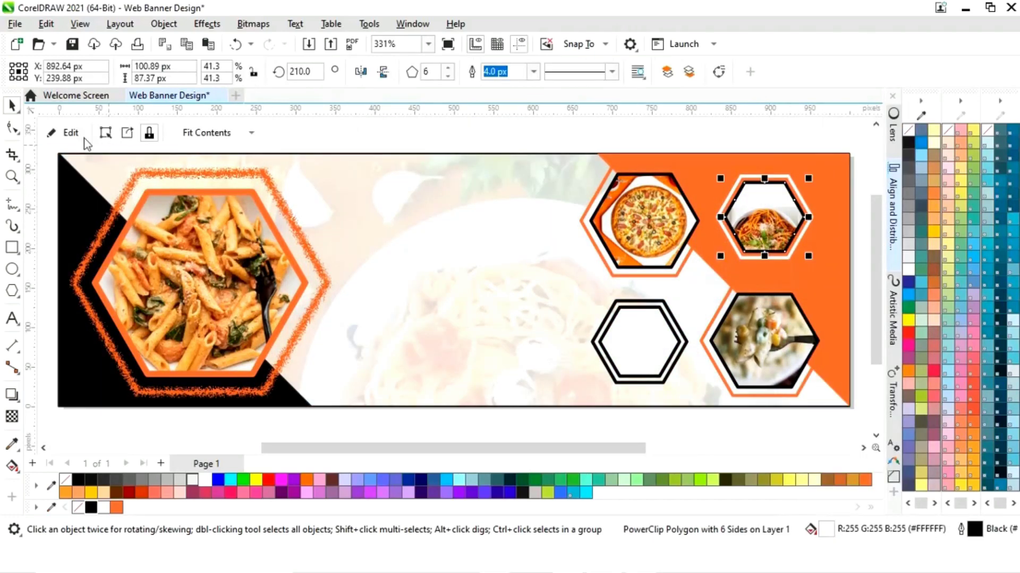
- Edit the small upper-right hexagon's clip, center the red spaghetti photo in it, and finish editing
{"action": "left_click", "coordinate": [70, 133]}
{"action": "left_click", "coordinate": [773, 253]}
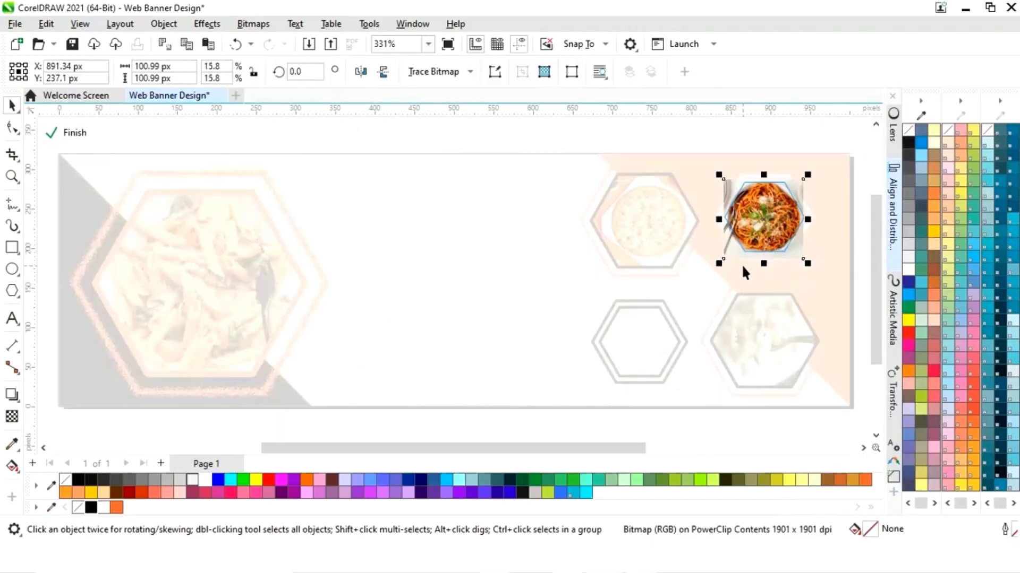
{"action": "left_click_drag", "start_coordinate": [741, 262], "coordinate": [758, 262]}
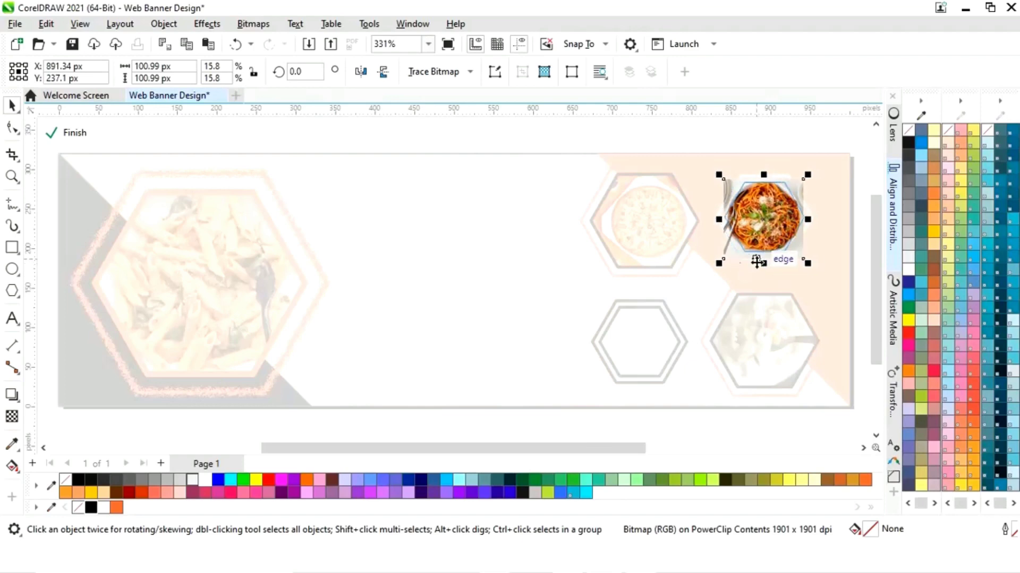
{"action": "left_click", "coordinate": [74, 135]}
{"action": "left_click", "coordinate": [661, 423]}
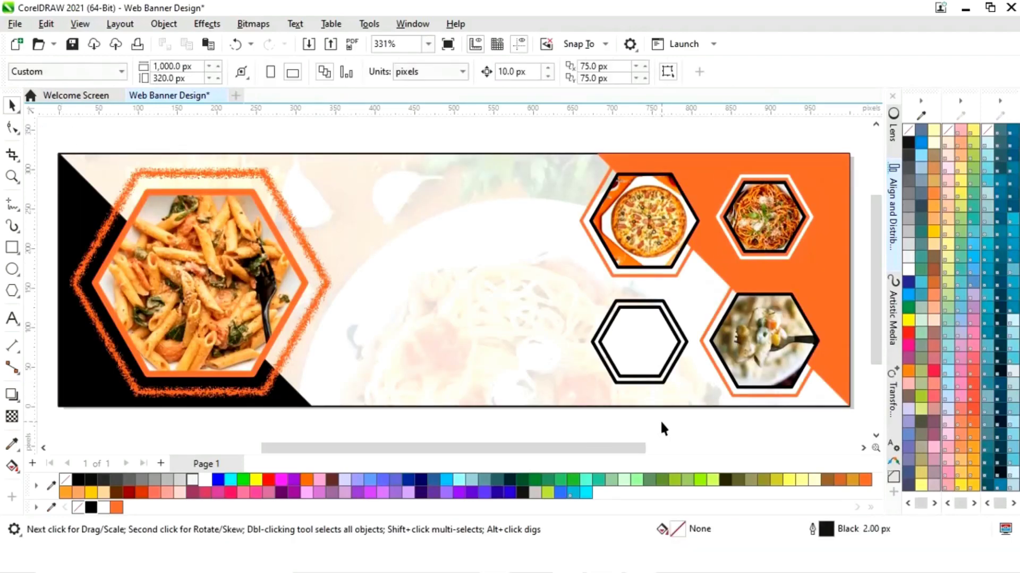
- Edit the pizza hexagon's clip, enlarge the photo to about 233 by 155 px, and center the pizza in the hexagon
{"action": "left_click", "coordinate": [636, 224]}
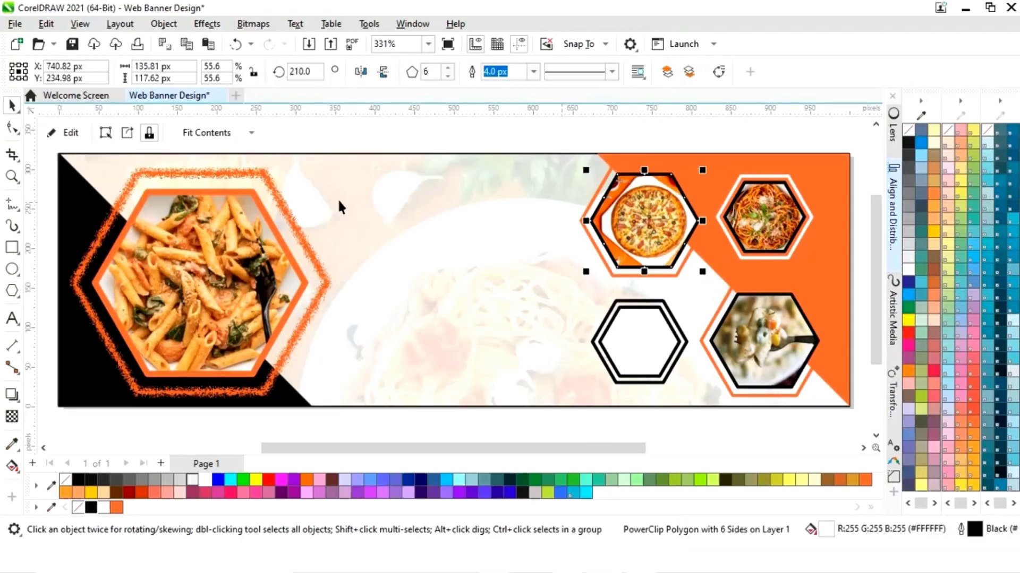
{"action": "left_click", "coordinate": [67, 133]}
{"action": "left_click", "coordinate": [662, 215]}
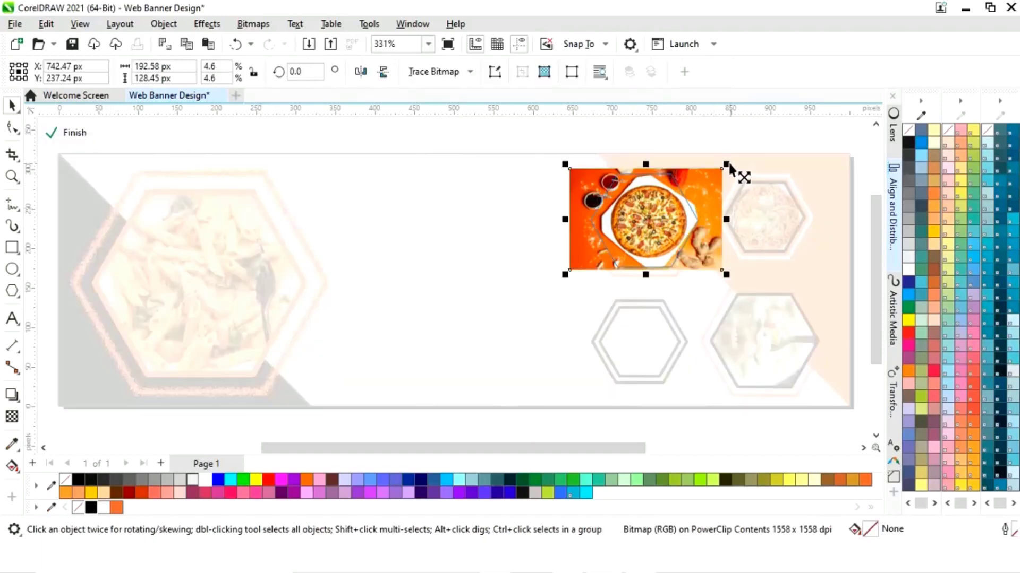
{"action": "left_click_drag", "start_coordinate": [731, 166], "coordinate": [740, 154]}
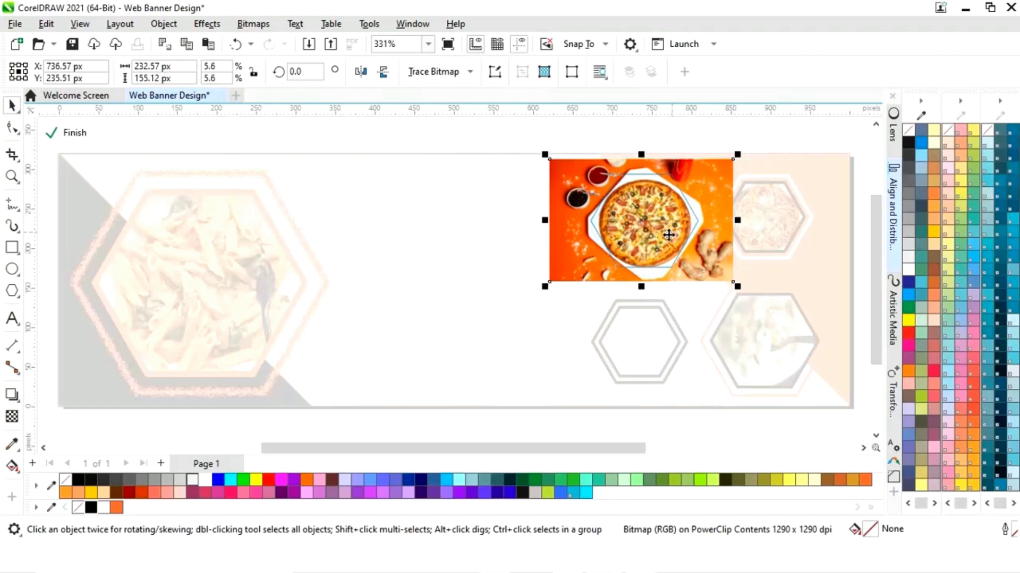
{"action": "left_click_drag", "start_coordinate": [664, 227], "coordinate": [663, 230]}
{"action": "left_click", "coordinate": [78, 136]}
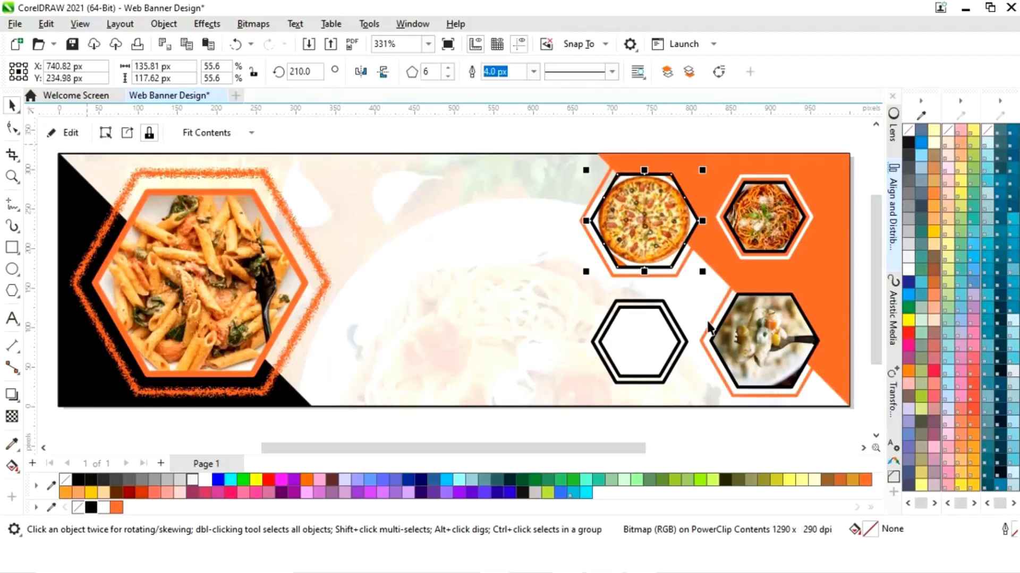
{"action": "left_click", "coordinate": [690, 433]}
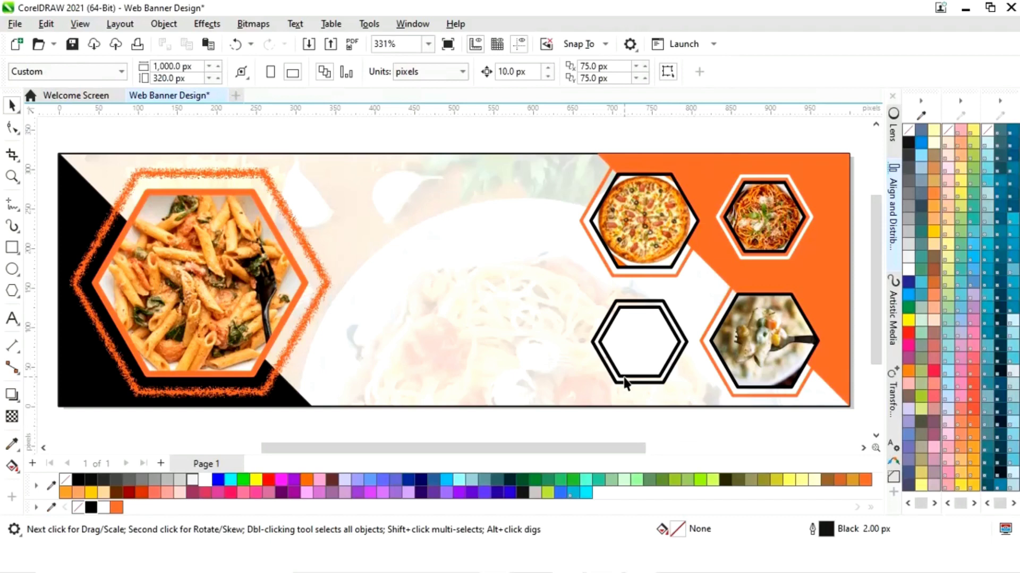
- Fill the outer hexagon of the empty frame with black and select its white inner hexagon
{"action": "left_click", "coordinate": [682, 354]}
{"action": "left_click", "coordinate": [104, 507]}
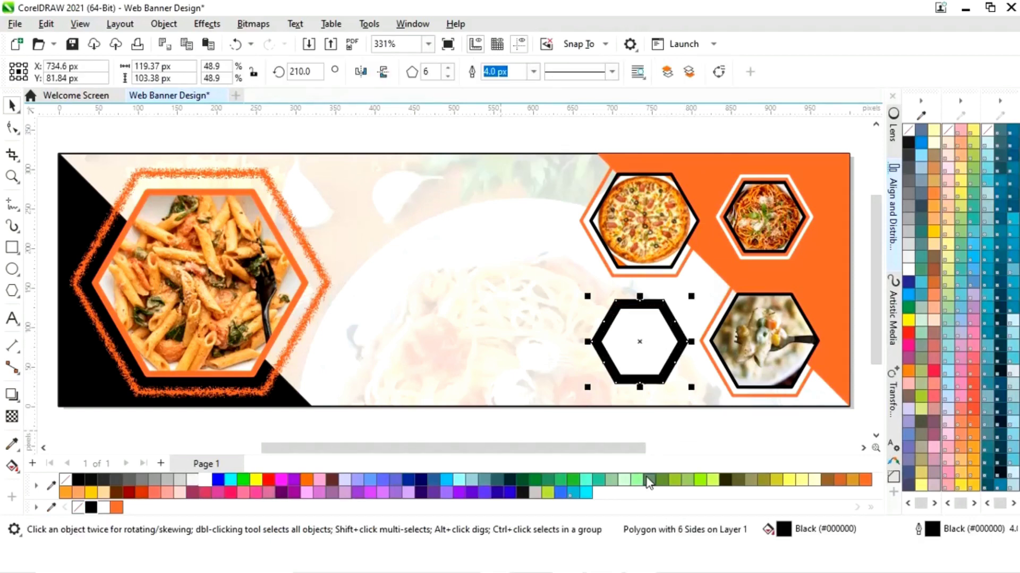
{"action": "left_click", "coordinate": [666, 429]}
{"action": "left_click", "coordinate": [671, 356]}
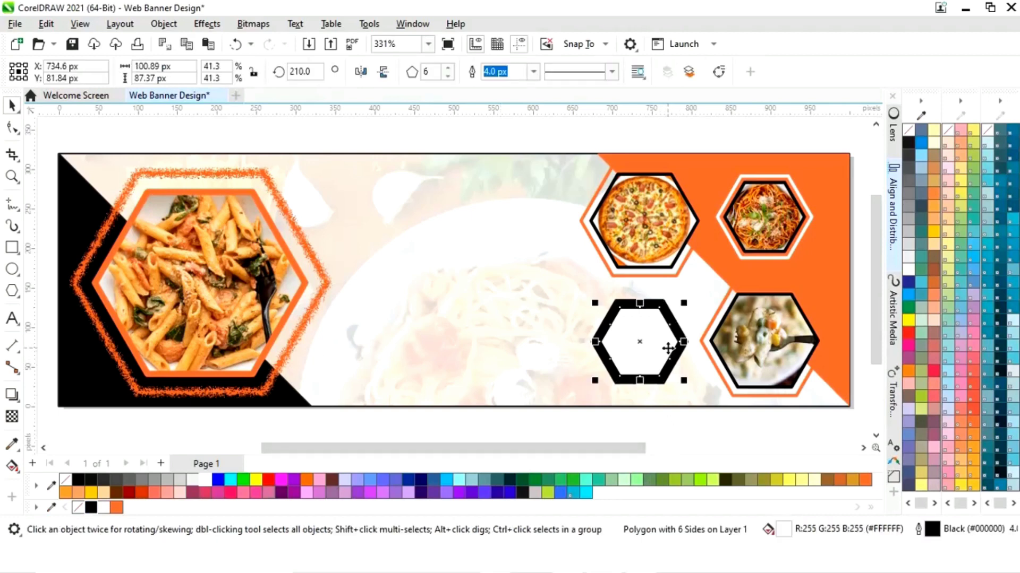
- Give the inner hexagon of the empty frame an Autumn Orange outline and a black fill
{"action": "right_click", "coordinate": [121, 507]}
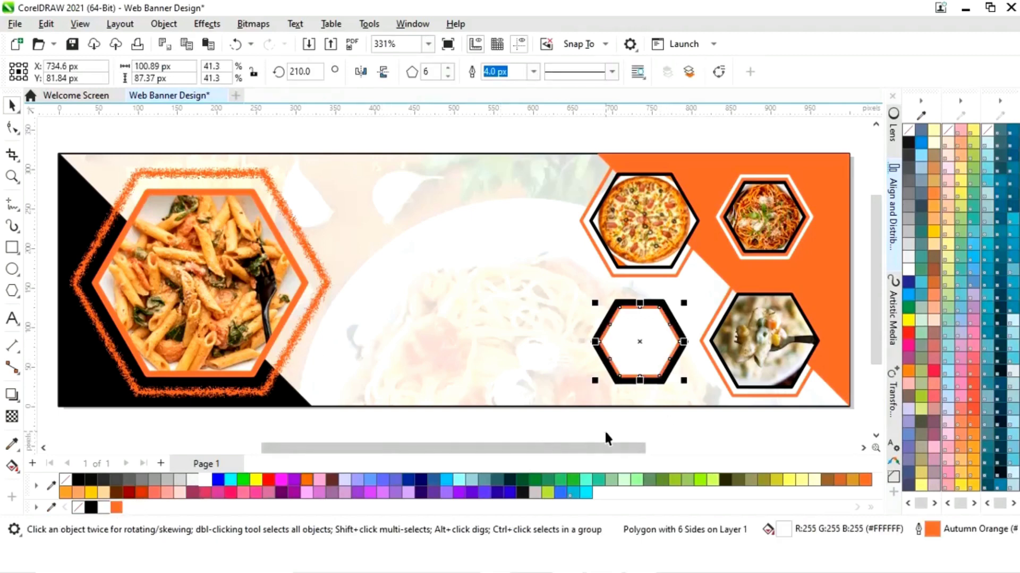
{"action": "left_click", "coordinate": [91, 507]}
{"action": "left_click", "coordinate": [683, 424]}
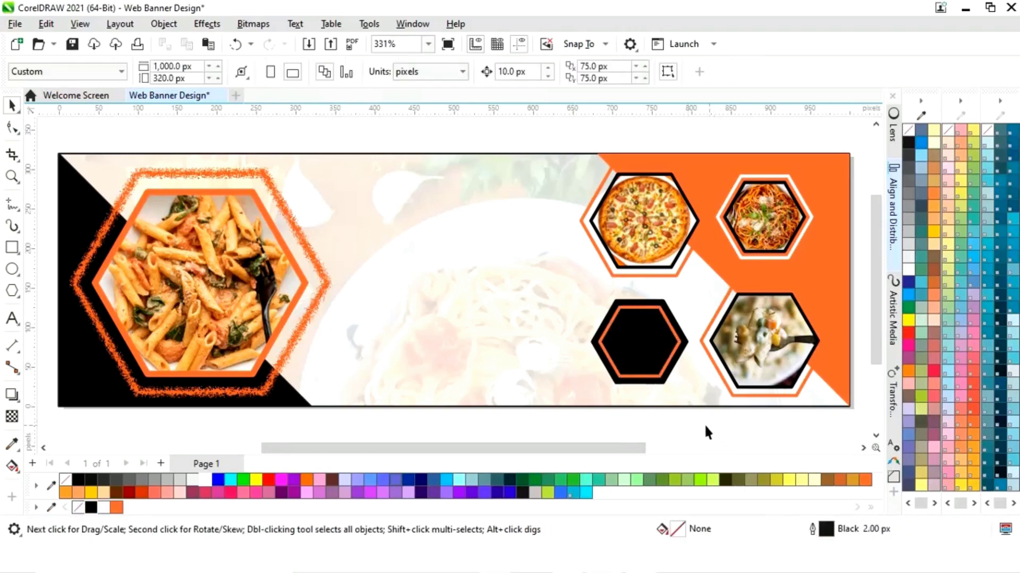
- Shrink both nested black hexagons to about 95 by 82 px and move them closer to the pizza and creamy pasta hexagons
{"action": "left_click_drag", "start_coordinate": [703, 422], "coordinate": [581, 293]}
{"action": "left_click_drag", "start_coordinate": [691, 296], "coordinate": [682, 305]}
{"action": "left_click_drag", "start_coordinate": [649, 343], "coordinate": [670, 335]}
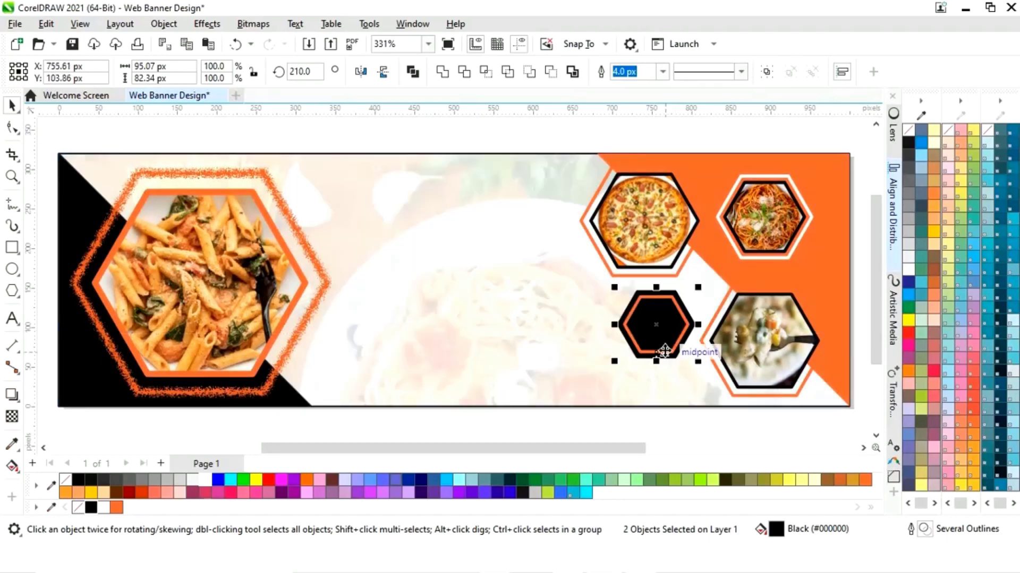
{"action": "key", "text": "Escape"}
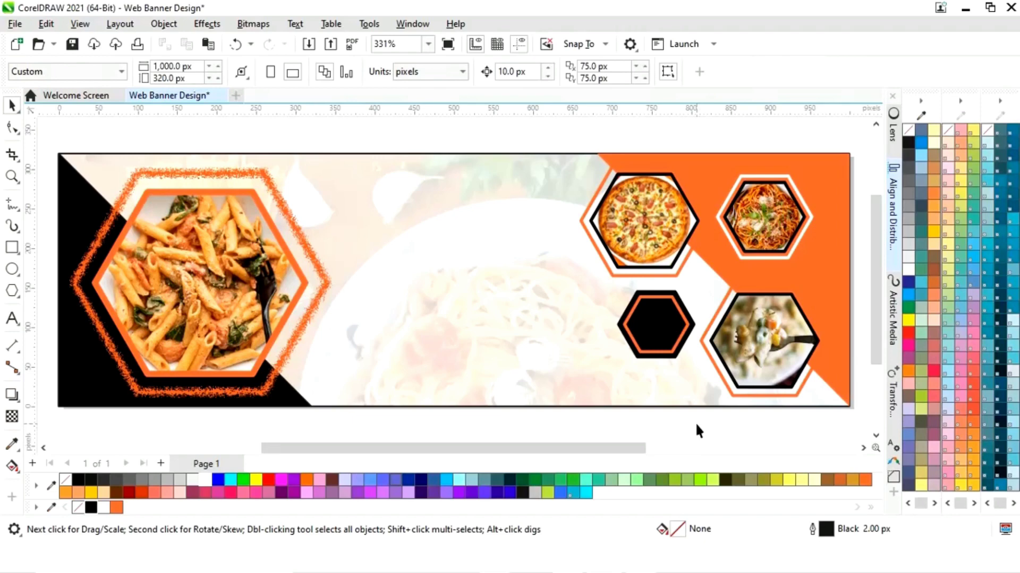
- Select the chef icon and all the prepared text objects beside the page and move them closer to the banner
{"action": "scroll", "coordinate": [694, 420], "scroll_direction": "down", "scroll_amount": 1}
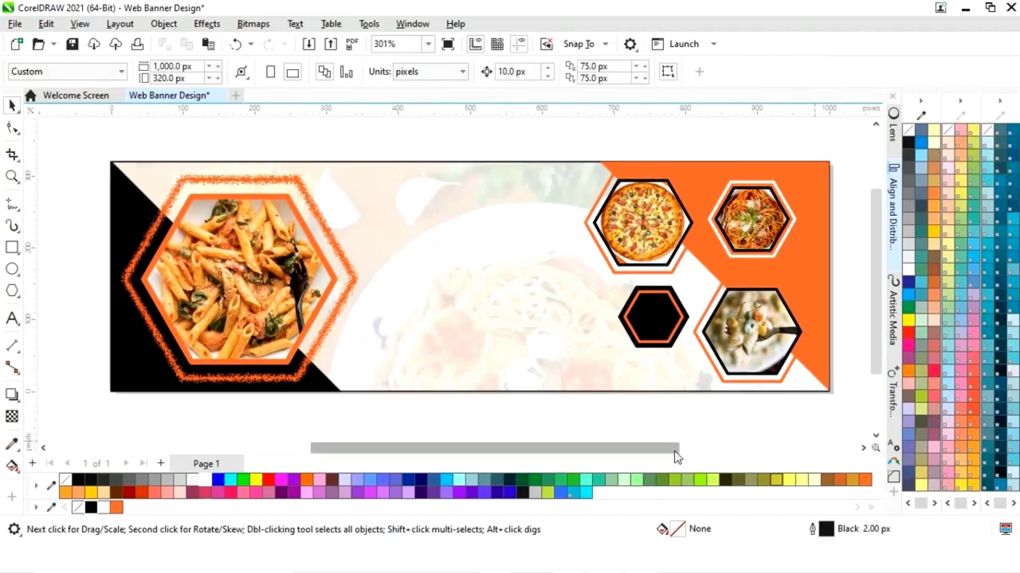
{"action": "left_click_drag", "start_coordinate": [670, 453], "coordinate": [419, 451]}
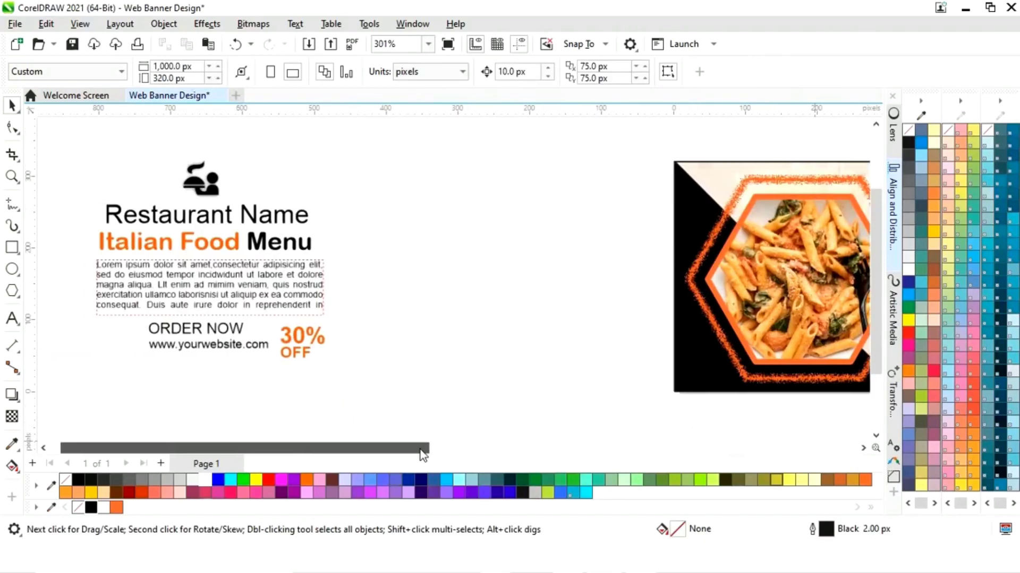
{"action": "left_click_drag", "start_coordinate": [81, 397], "coordinate": [338, 257]}
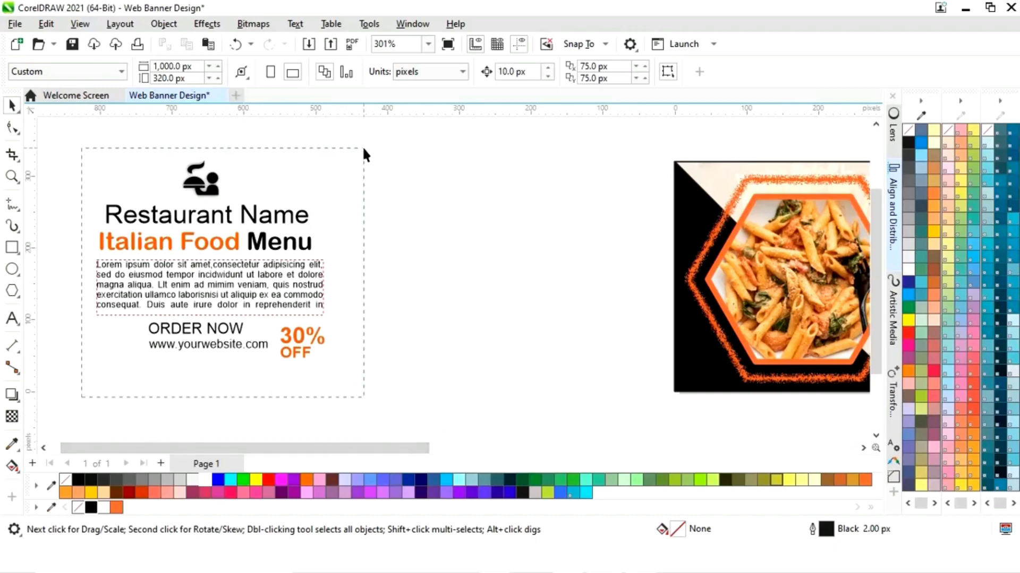
{"action": "left_click_drag", "start_coordinate": [363, 154], "coordinate": [364, 155]}
{"action": "left_click_drag", "start_coordinate": [213, 265], "coordinate": [540, 277]}
{"action": "left_click_drag", "start_coordinate": [303, 446], "coordinate": [465, 454]}
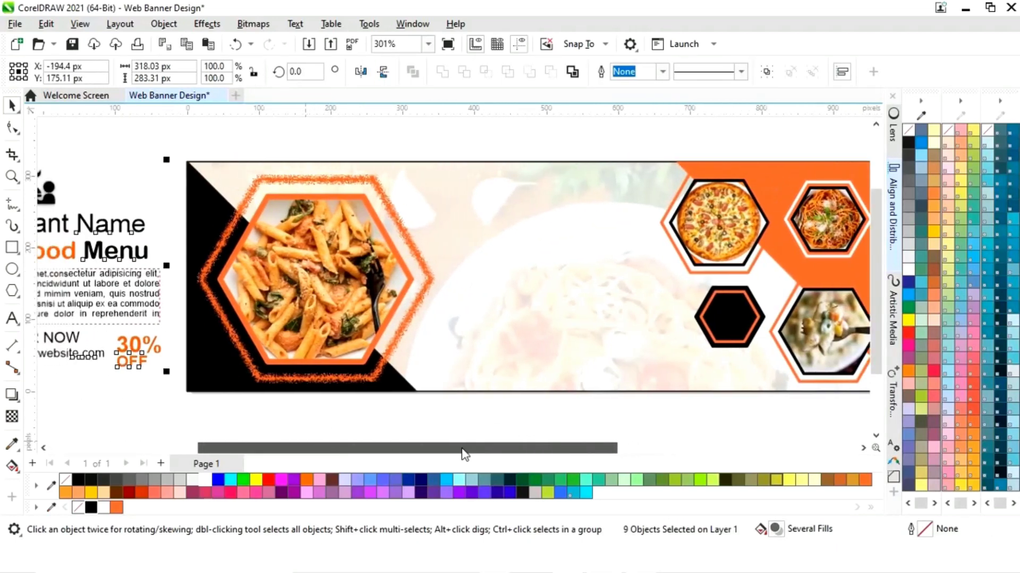
- Copy the small inner black hexagon to the banner's top edge beside the large pasta hexagon, filled Autumn Orange with no outline
{"action": "left_click", "coordinate": [736, 326]}
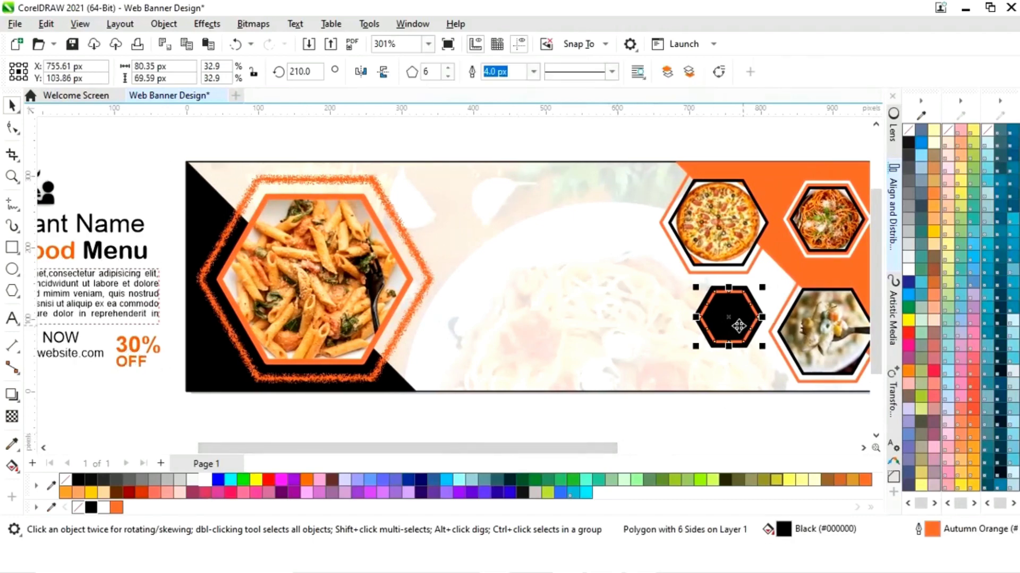
{"action": "left_click_drag", "start_coordinate": [738, 325], "coordinate": [443, 192]}
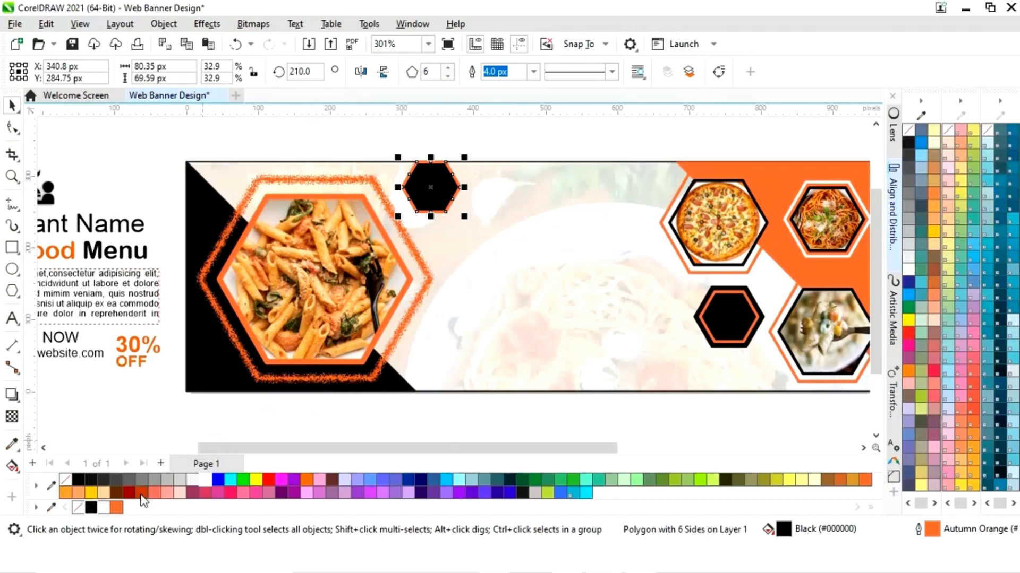
{"action": "left_click", "coordinate": [117, 508]}
{"action": "right_click", "coordinate": [78, 507]}
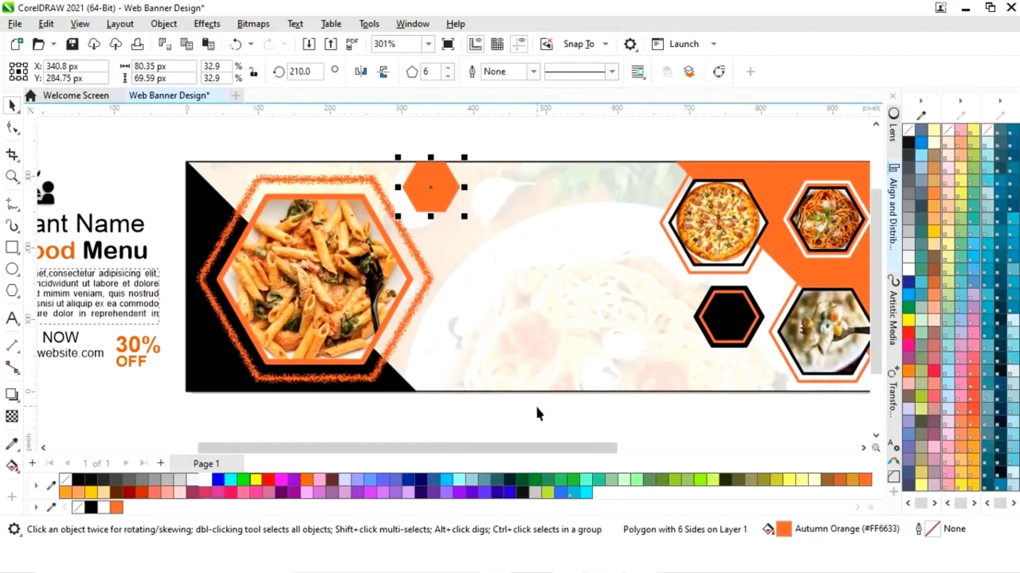
- Align the orange hexagon with the top edge of the banner background
{"action": "left_click", "coordinate": [531, 364], "text": "shift"}
{"action": "left_click", "coordinate": [893, 212]}
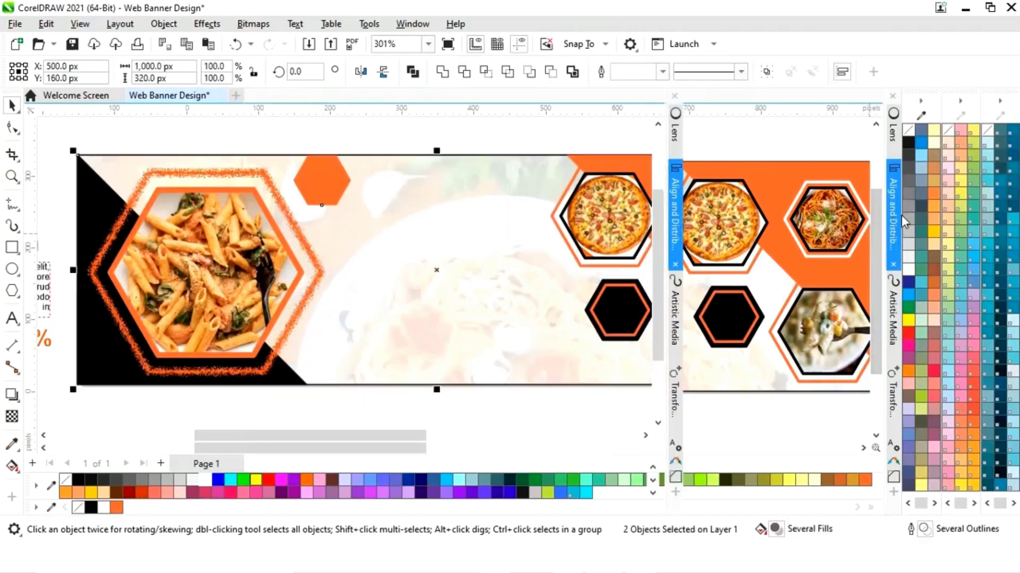
{"action": "left_click", "coordinate": [766, 138]}
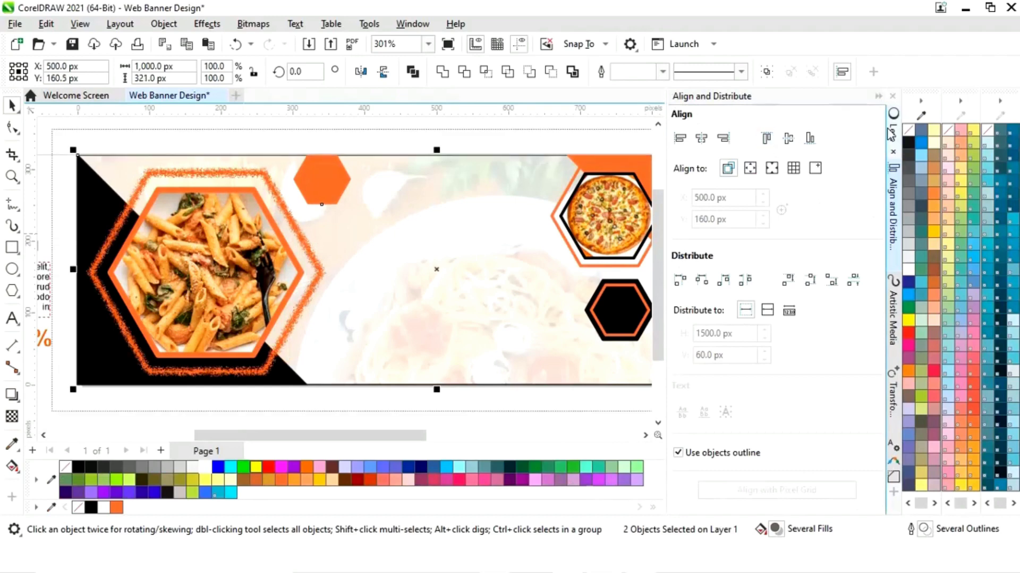
{"action": "left_click", "coordinate": [876, 98]}
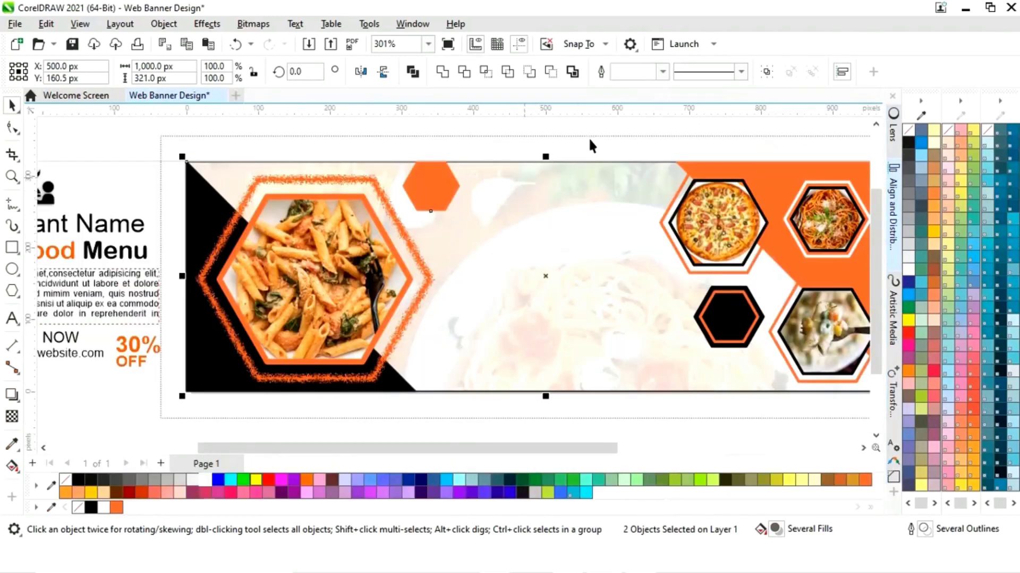
{"action": "left_click", "coordinate": [513, 426]}
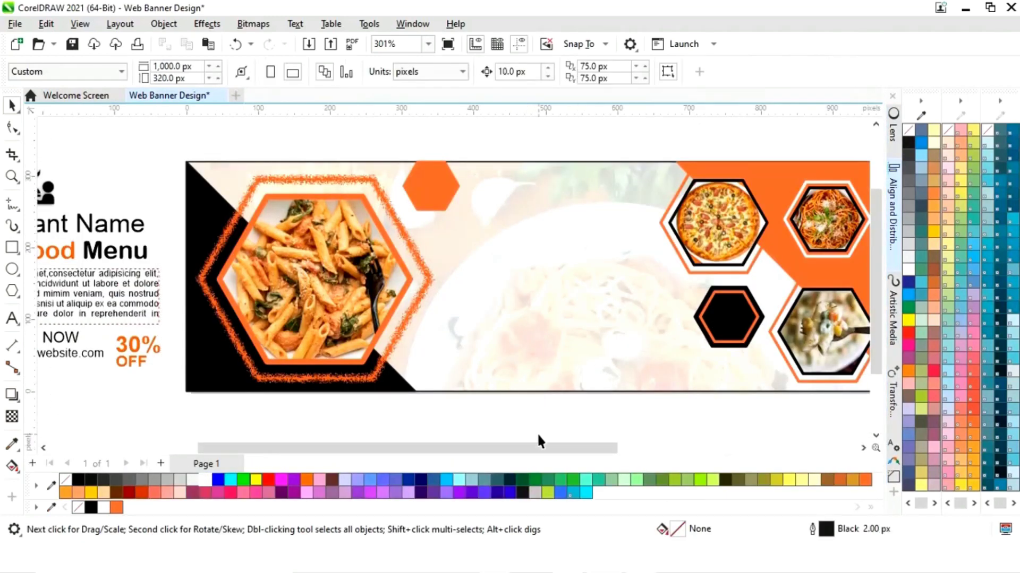
- Copy the orange hexagon to the lower middle of the banner and convert the copy to curves
{"action": "left_click", "coordinate": [427, 194]}
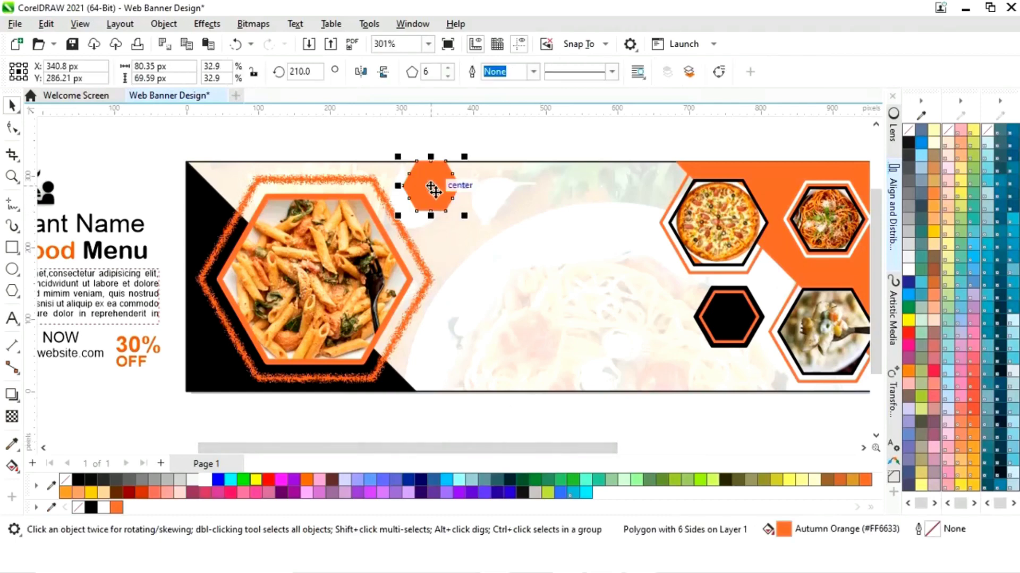
{"action": "left_click_drag", "start_coordinate": [433, 189], "coordinate": [524, 340]}
{"action": "right_click", "coordinate": [529, 346]}
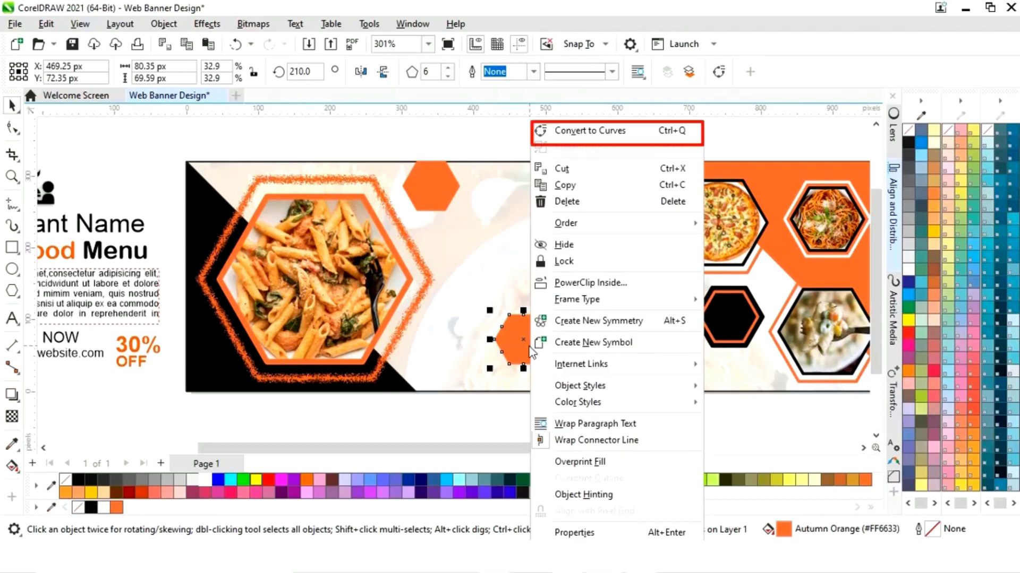
{"action": "left_click", "coordinate": [592, 131]}
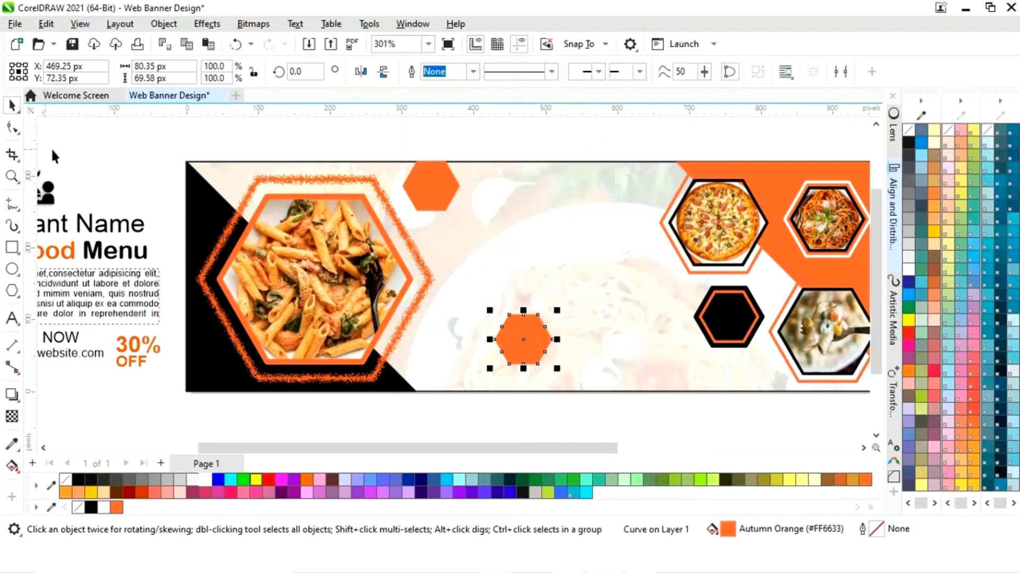
- Stretch the converted hexagon into a bar about 220 px wide by shifting its right-side nodes outward horizontally
{"action": "left_click", "coordinate": [12, 127]}
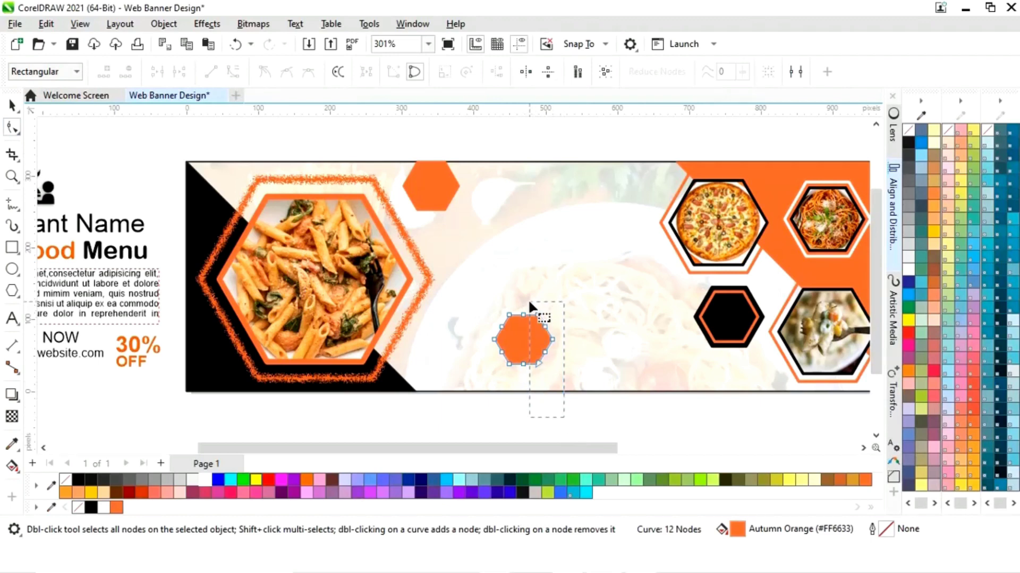
{"action": "left_click_drag", "start_coordinate": [529, 302], "coordinate": [529, 303]}
{"action": "key", "text": "Right"}
{"action": "key", "text": "Right"}
{"action": "key", "text": "Right"}
{"action": "key", "text": "Right"}
{"action": "key", "text": "Right"}
{"action": "key", "text": "Right"}
{"action": "key", "text": "Right"}
{"action": "key", "text": "Right"}
{"action": "key", "text": "Right"}
{"action": "key", "text": "Right"}
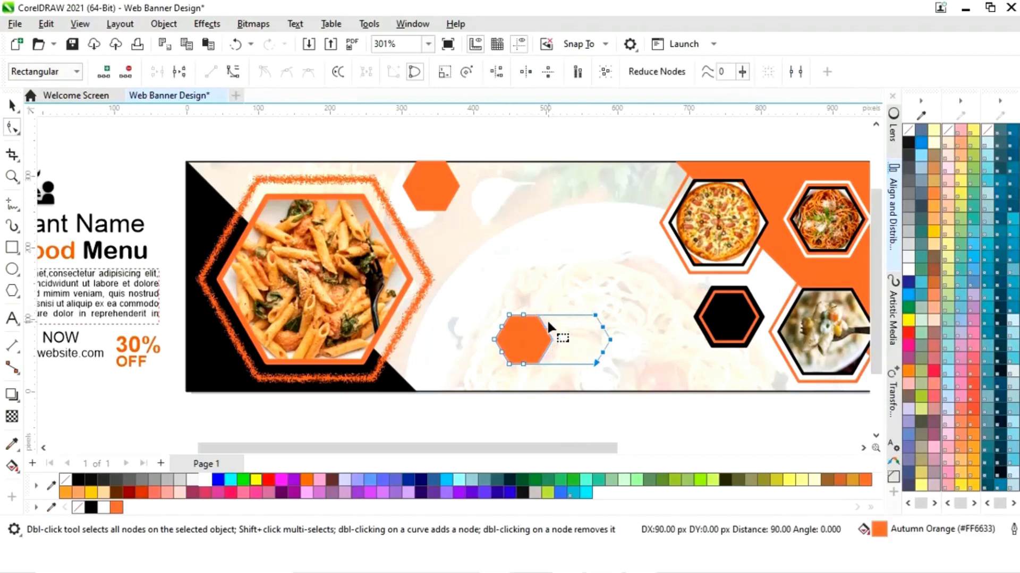
{"action": "key", "text": "Right"}
{"action": "key", "text": "Right"}
{"action": "key", "text": "Right"}
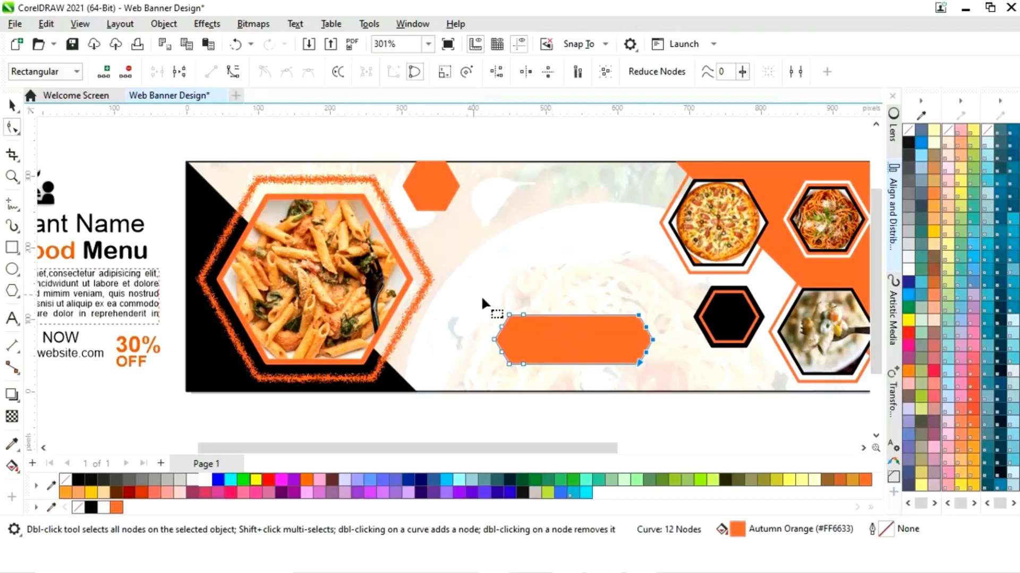
- Resize the orange bar to about 186 by 40 px
{"action": "key", "text": "space"}
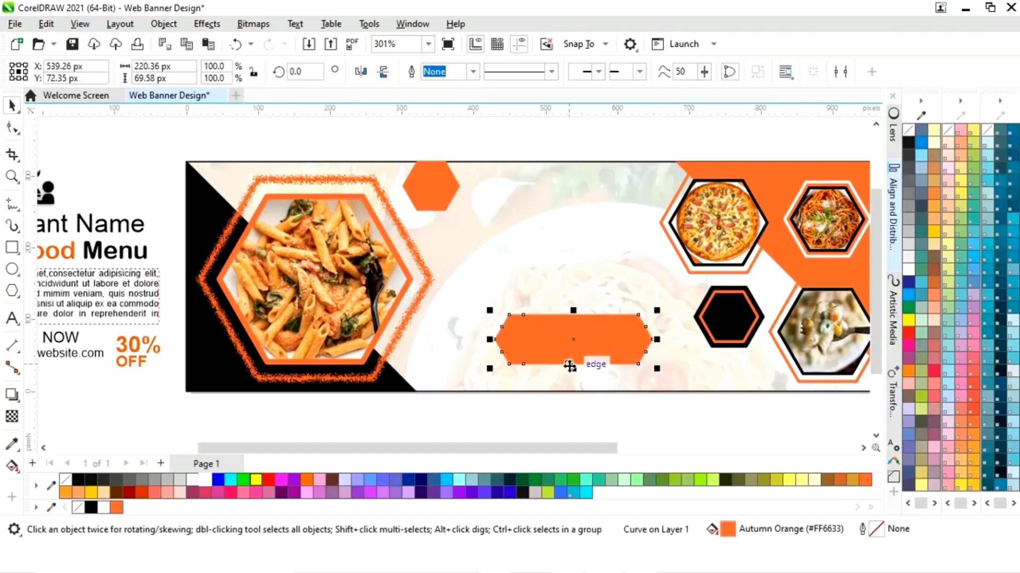
{"action": "left_click_drag", "start_coordinate": [572, 368], "coordinate": [584, 352]}
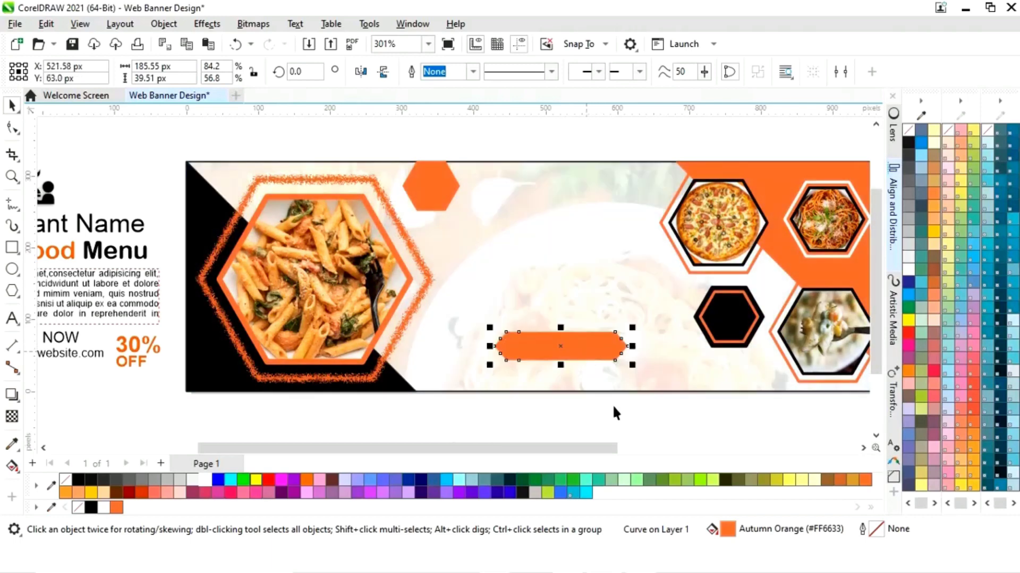
{"action": "left_click", "coordinate": [625, 422]}
- Move the black chef icon onto the orange hexagon at the banner's top edge
{"action": "left_click_drag", "start_coordinate": [611, 452], "coordinate": [536, 454]}
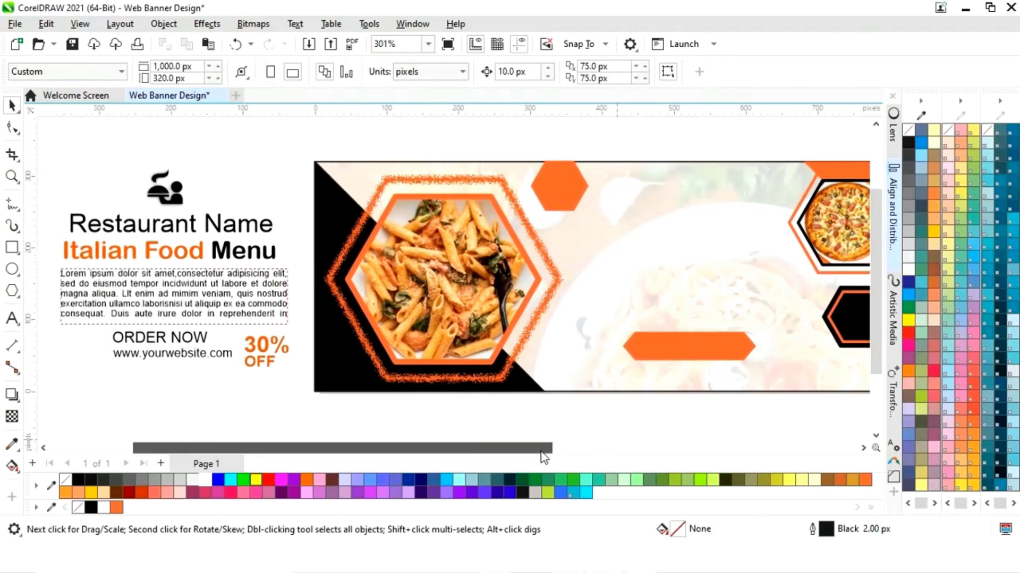
{"action": "left_click", "coordinate": [164, 192]}
{"action": "left_click", "coordinate": [297, 245]}
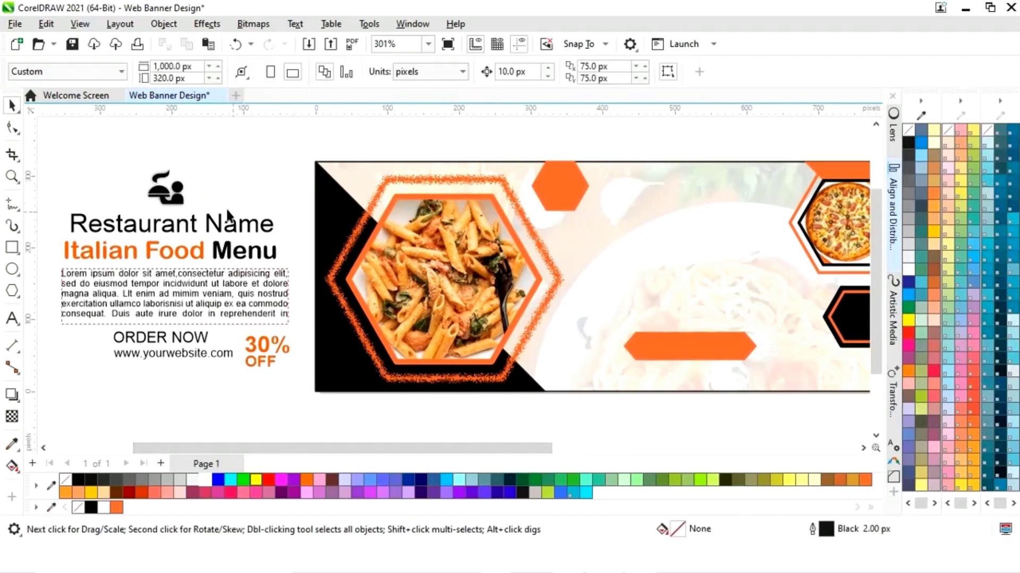
{"action": "left_click_drag", "start_coordinate": [166, 191], "coordinate": [553, 193]}
{"action": "key", "text": "Escape"}
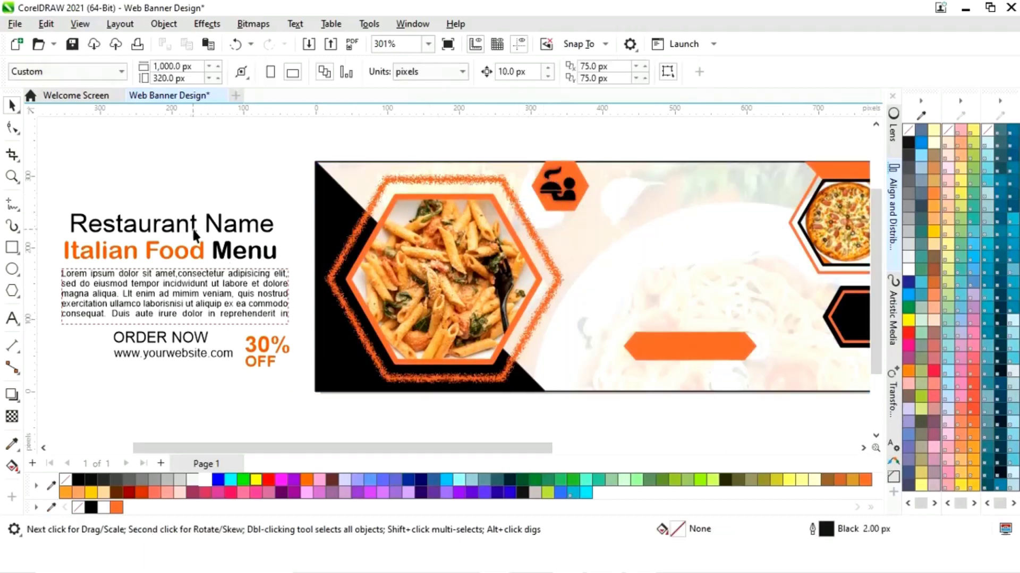
- Move the "Restaurant Name" text onto the banner directly beside the chef icon hexagon
{"action": "left_click", "coordinate": [202, 237]}
{"action": "left_click_drag", "start_coordinate": [224, 228], "coordinate": [697, 183]}
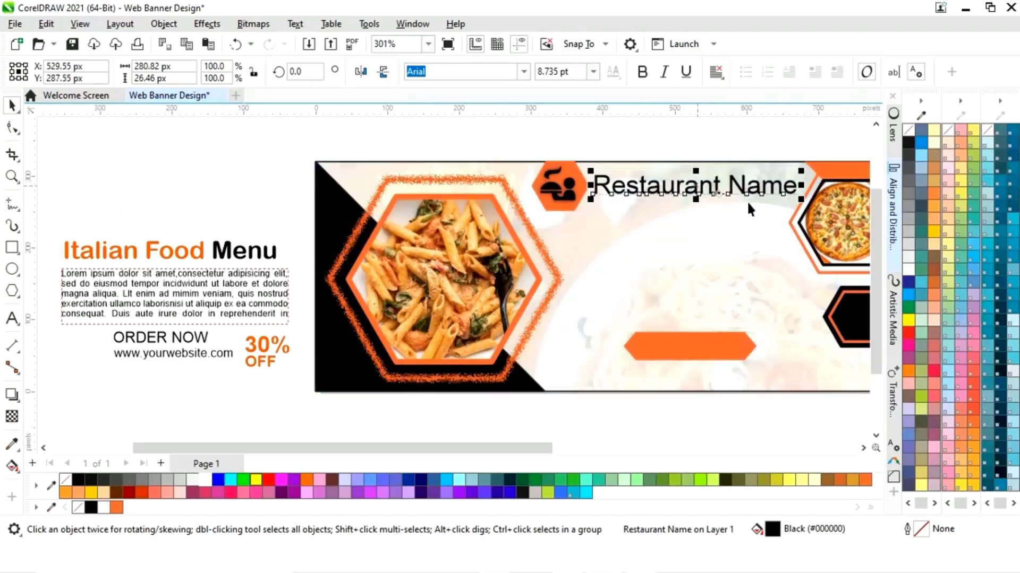
{"action": "left_click", "coordinate": [570, 143]}
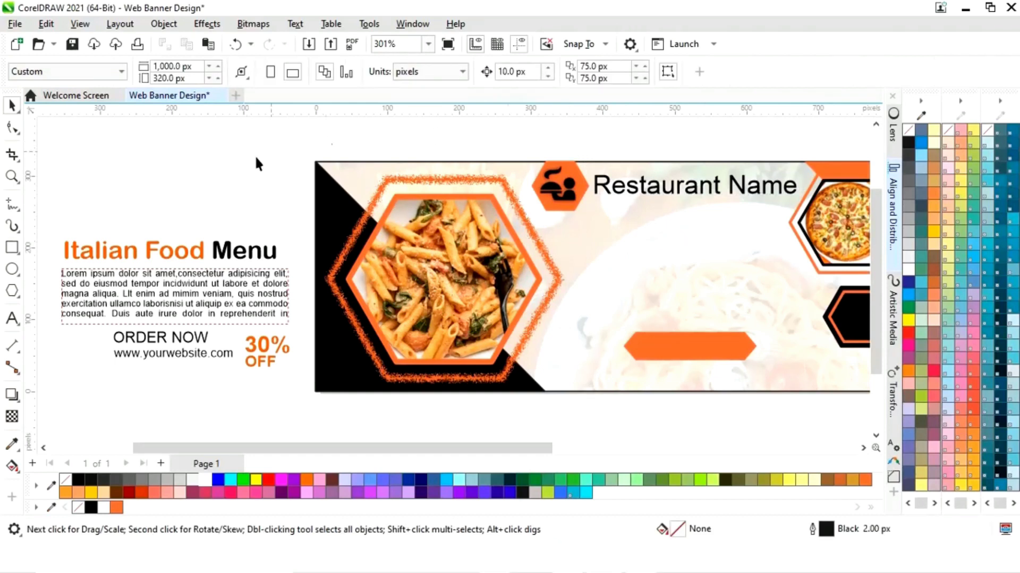
- Place the "Italian Food Menu" heading below the restaurant name with the Lorem ipsum paragraph beneath it, and narrow the paragraph frame slightly
{"action": "left_click_drag", "start_coordinate": [179, 257], "coordinate": [676, 232]}
{"action": "left_click_drag", "start_coordinate": [253, 307], "coordinate": [682, 278]}
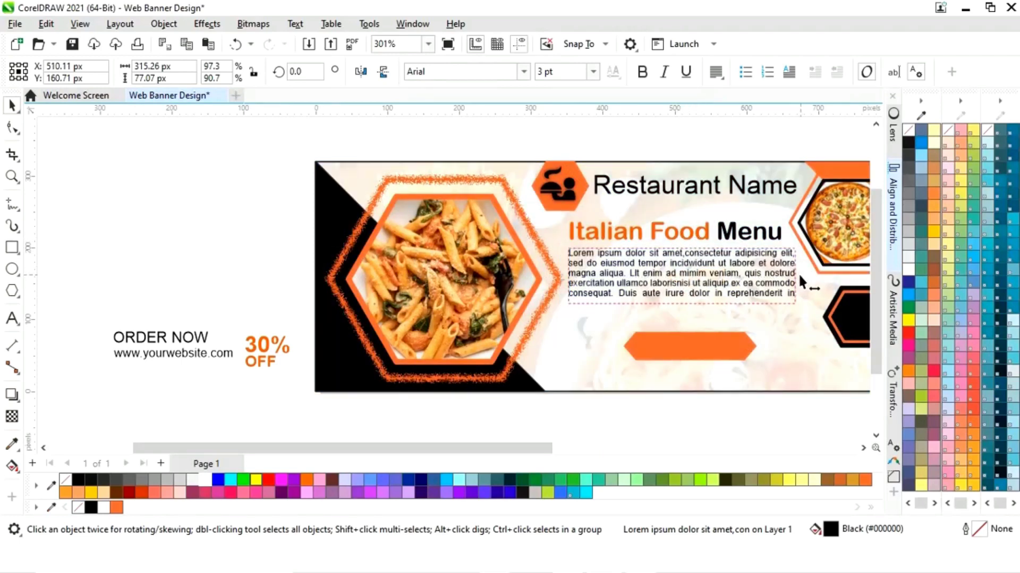
{"action": "left_click_drag", "start_coordinate": [799, 276], "coordinate": [786, 275]}
{"action": "key", "text": "Escape"}
- Center the "Italian Food Menu" heading horizontally over the paragraph
{"action": "left_click", "coordinate": [665, 238]}
{"action": "left_click", "coordinate": [687, 274], "text": "shift"}
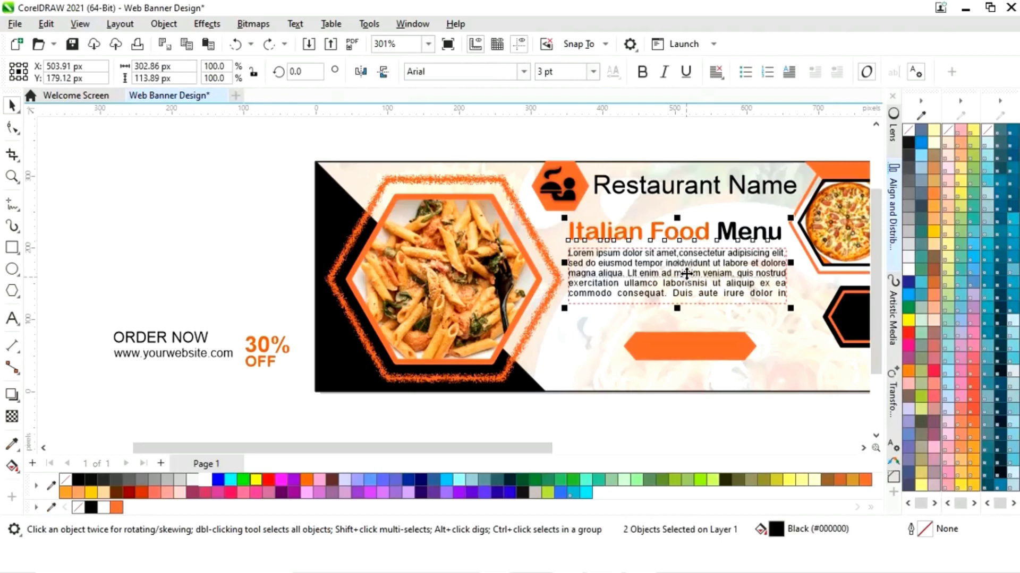
{"action": "left_click", "coordinate": [635, 146]}
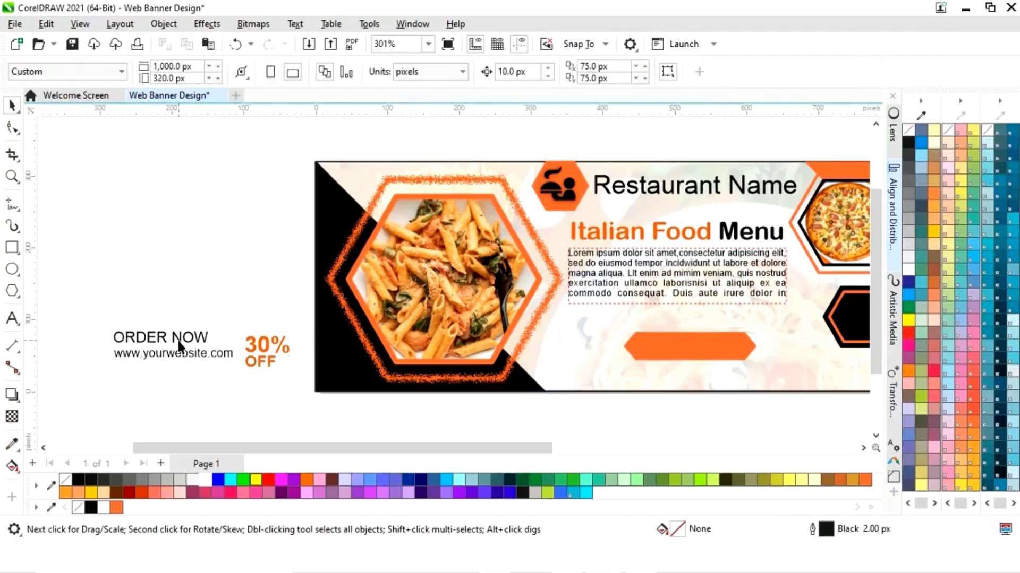
{"action": "left_click_drag", "start_coordinate": [179, 347], "coordinate": [690, 349]}
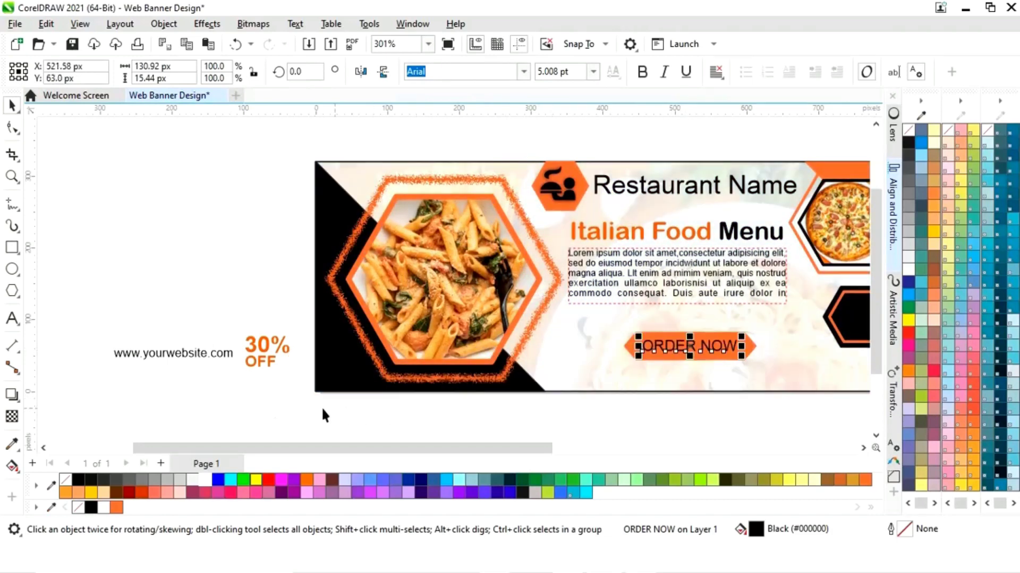
{"action": "left_click", "coordinate": [212, 404]}
{"action": "left_click_drag", "start_coordinate": [162, 350], "coordinate": [689, 372]}
- Move the "30% OFF" text onto the small nested black hexagon below the pizza
{"action": "left_click", "coordinate": [265, 357]}
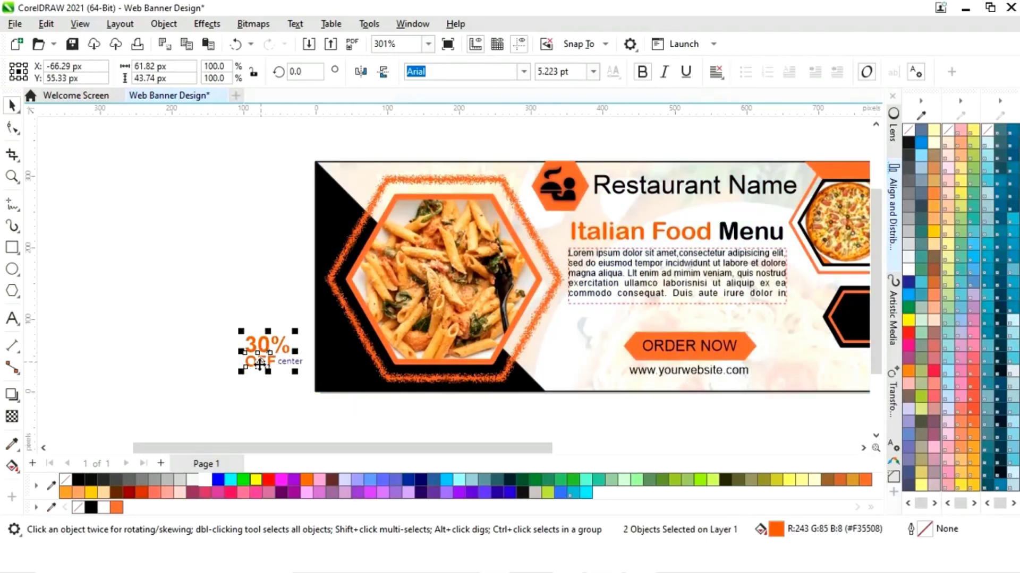
{"action": "left_click_drag", "start_coordinate": [265, 360], "coordinate": [853, 328]}
{"action": "left_click_drag", "start_coordinate": [528, 449], "coordinate": [637, 453]}
{"action": "scroll", "coordinate": [653, 345], "scroll_direction": "up", "scroll_amount": 1}
{"action": "left_click_drag", "start_coordinate": [671, 340], "coordinate": [655, 325]}
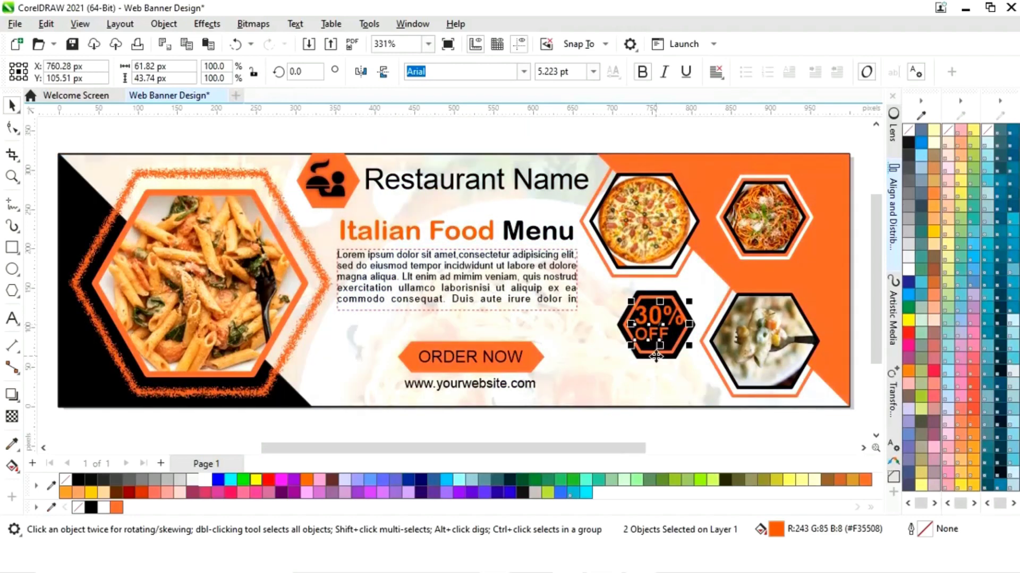
{"action": "key", "text": "z"}
{"action": "left_click_drag", "start_coordinate": [582, 270], "coordinate": [733, 372]}
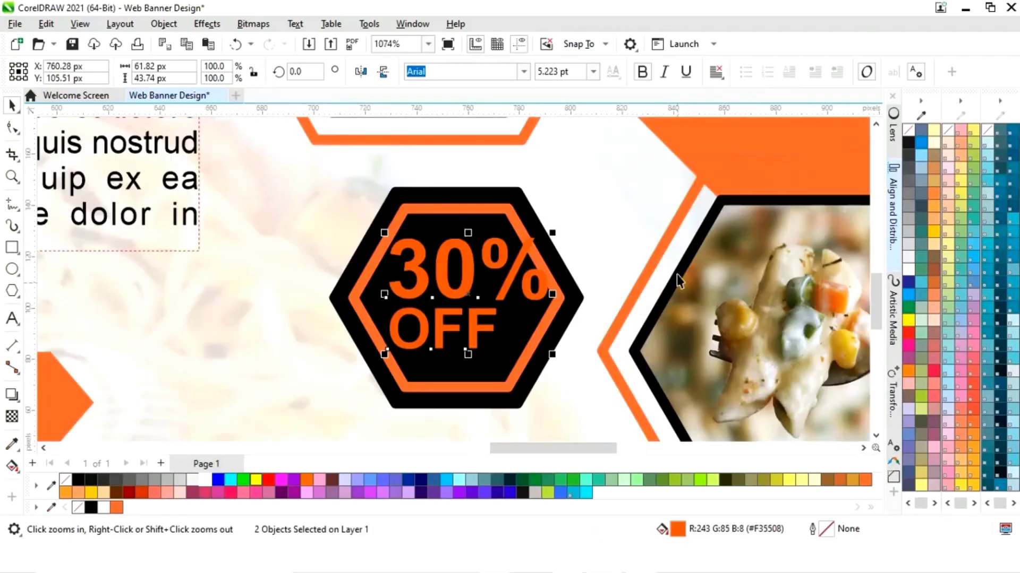
- Scale the "30% OFF" text down to about 51 px wide and position it centrally inside the small hexagon's orange outline
{"action": "left_click_drag", "start_coordinate": [553, 234], "coordinate": [535, 245]}
{"action": "left_click_drag", "start_coordinate": [460, 297], "coordinate": [465, 304]}
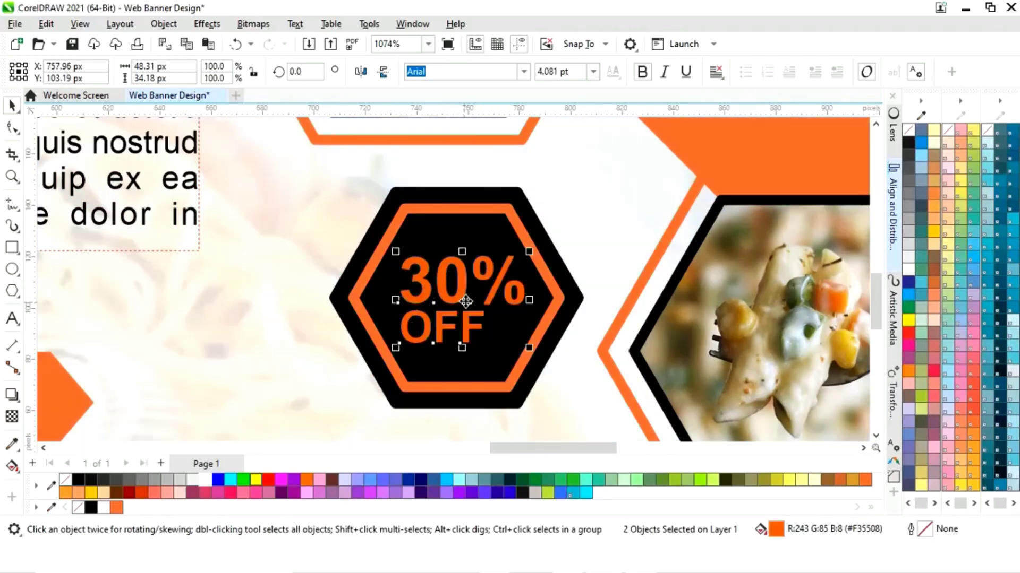
{"action": "left_click_drag", "start_coordinate": [531, 258], "coordinate": [542, 252]}
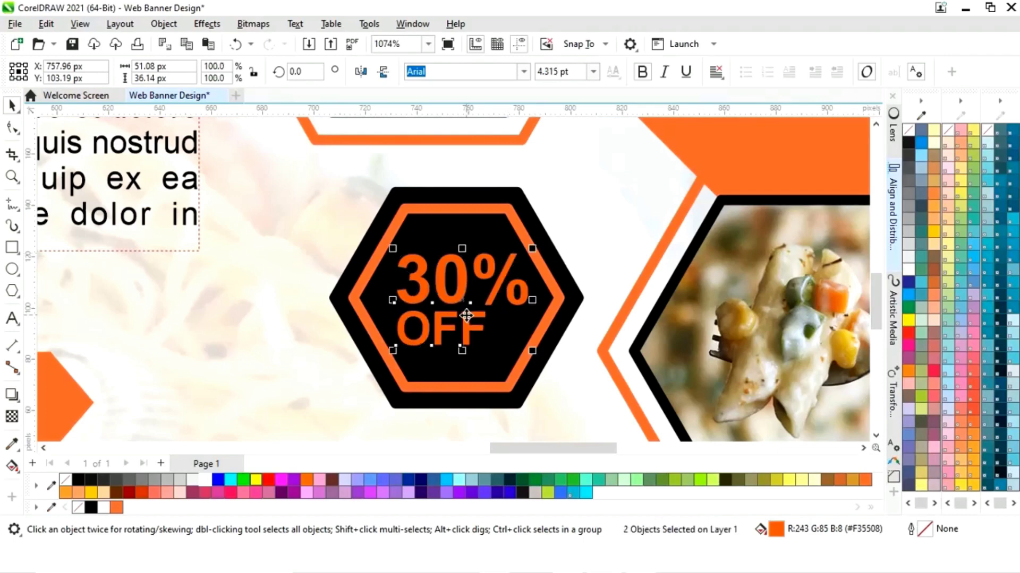
{"action": "left_click_drag", "start_coordinate": [464, 302], "coordinate": [461, 302]}
- Fill the "30%" text with white and move "OFF" rightward until its right edge nearly lines up with the percent sign
{"action": "left_click", "coordinate": [453, 292]}
{"action": "left_click", "coordinate": [454, 297]}
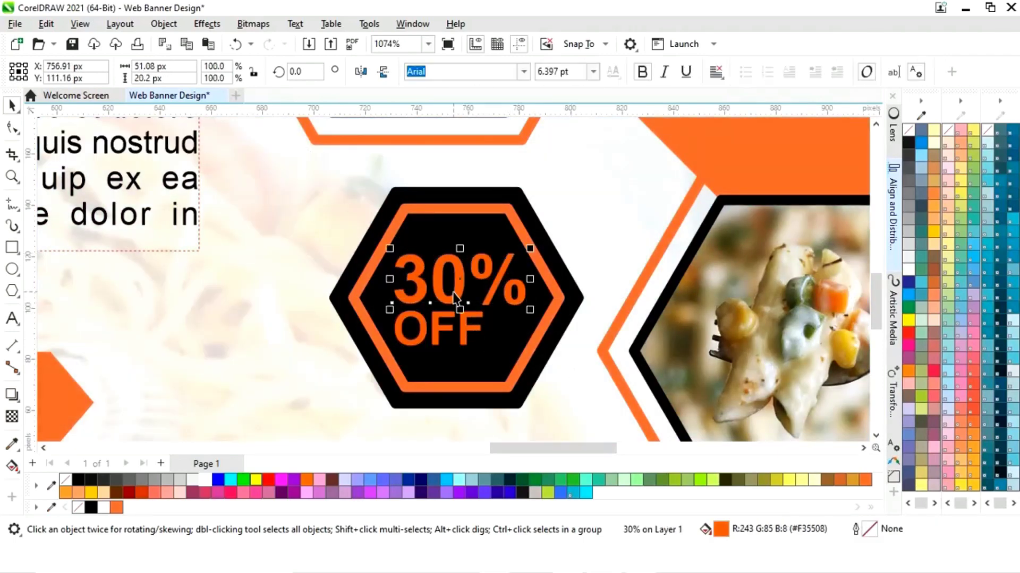
{"action": "left_click", "coordinate": [204, 480]}
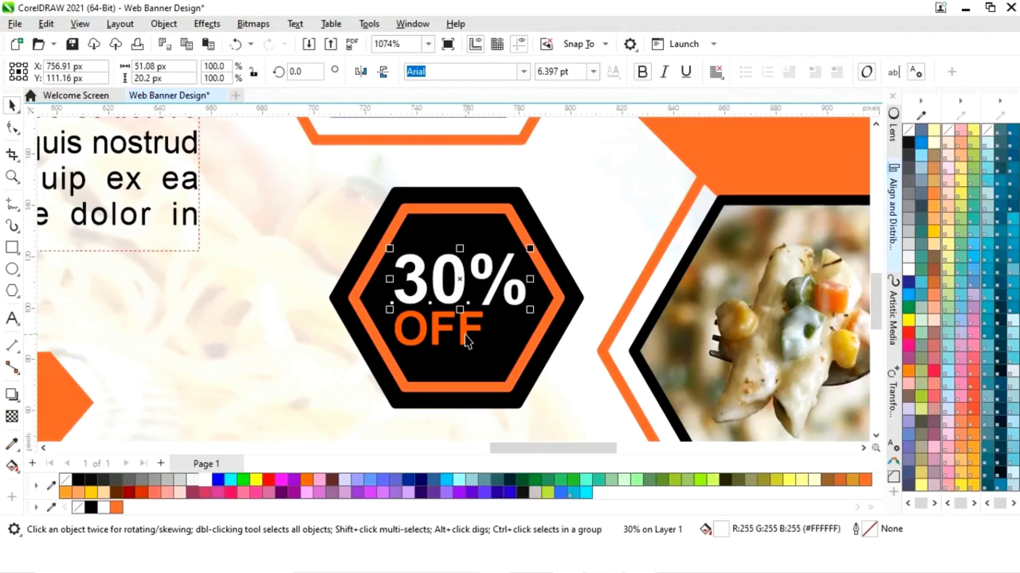
{"action": "left_click", "coordinate": [428, 335]}
{"action": "left_click_drag", "start_coordinate": [471, 329], "coordinate": [480, 330]}
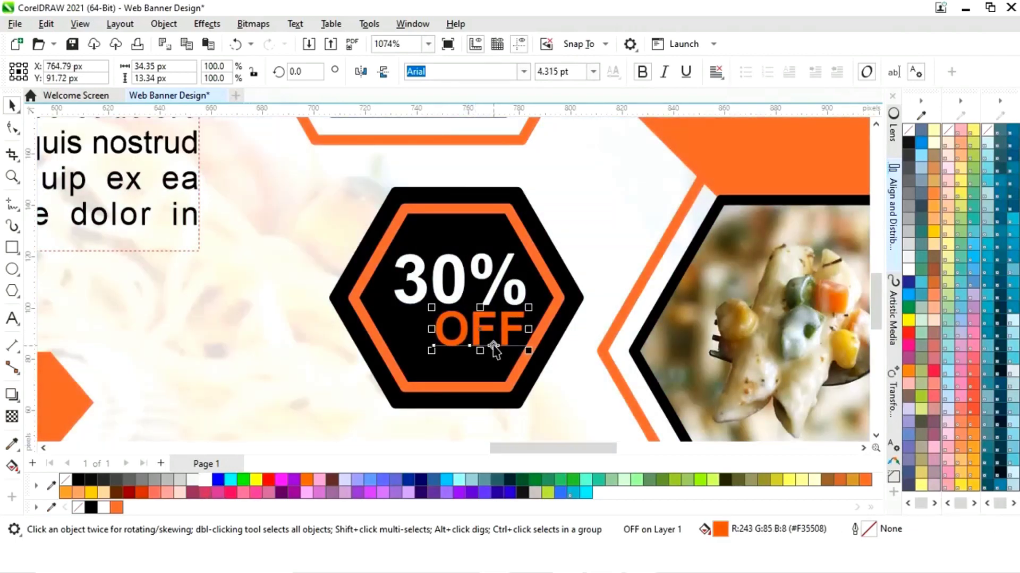
- Remove the black outline from the banner's background rectangle
{"action": "key", "text": "shift+F4"}
{"action": "left_click", "coordinate": [624, 420]}
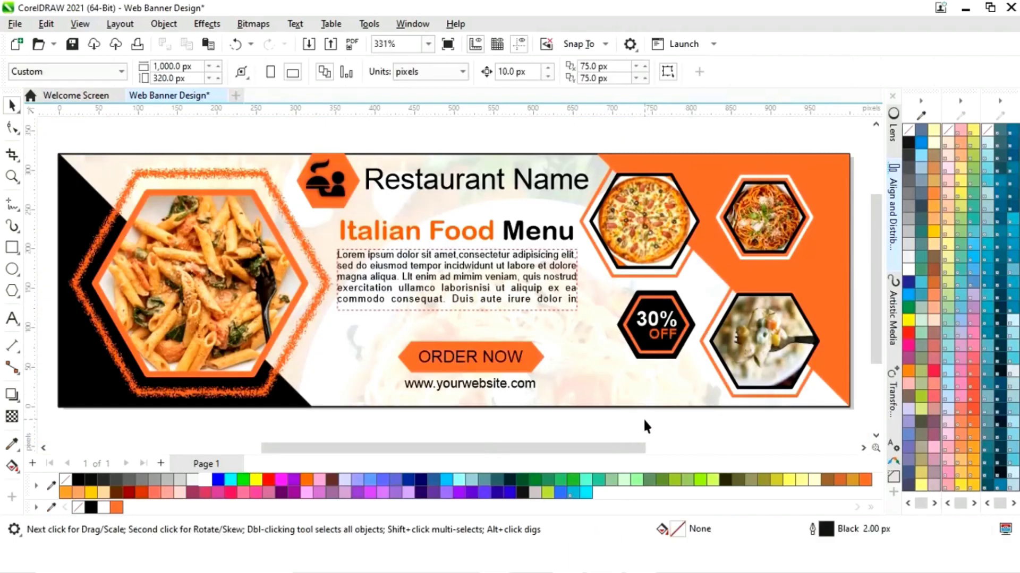
{"action": "left_click", "coordinate": [346, 379]}
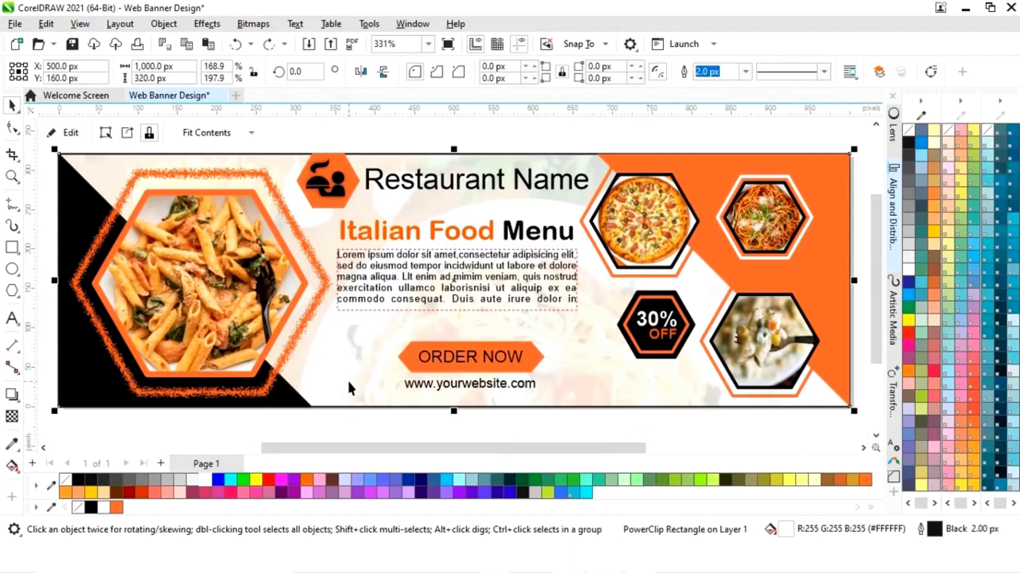
{"action": "left_click", "coordinate": [374, 428]}
{"action": "left_click", "coordinate": [516, 387]}
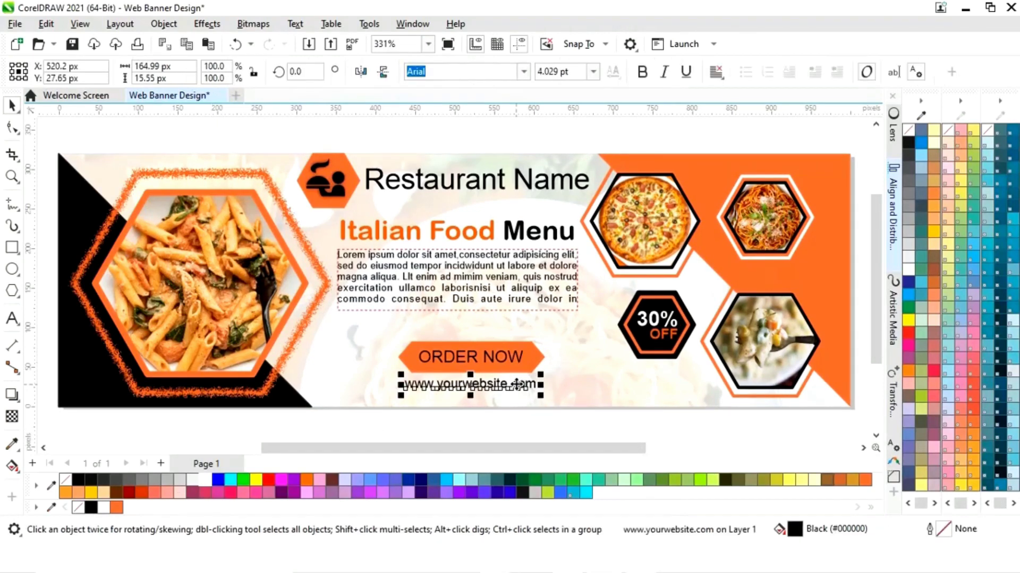
{"action": "left_click", "coordinate": [514, 372], "text": "shift"}
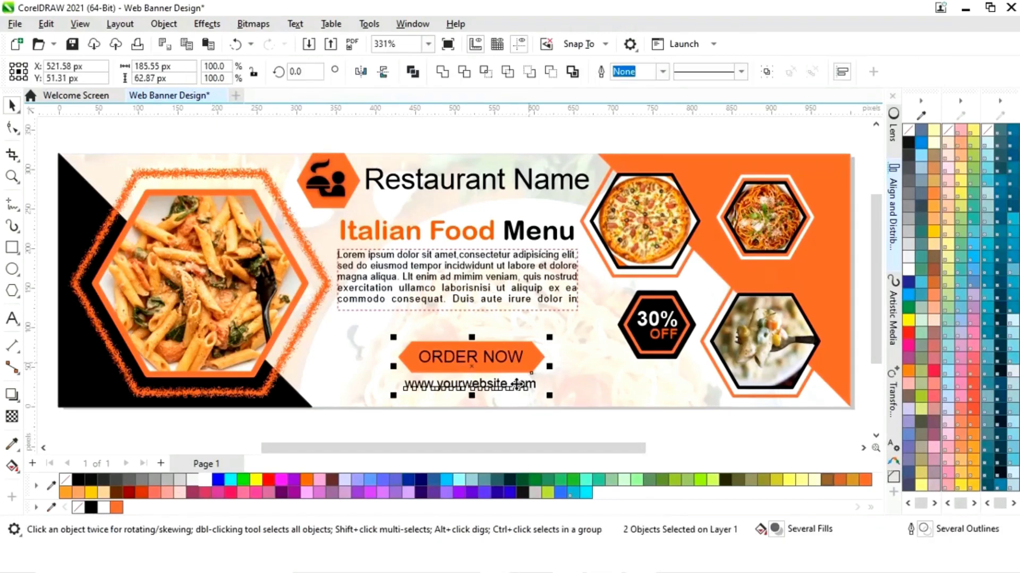
{"action": "left_click", "coordinate": [531, 439]}
{"action": "key", "text": "F9"}
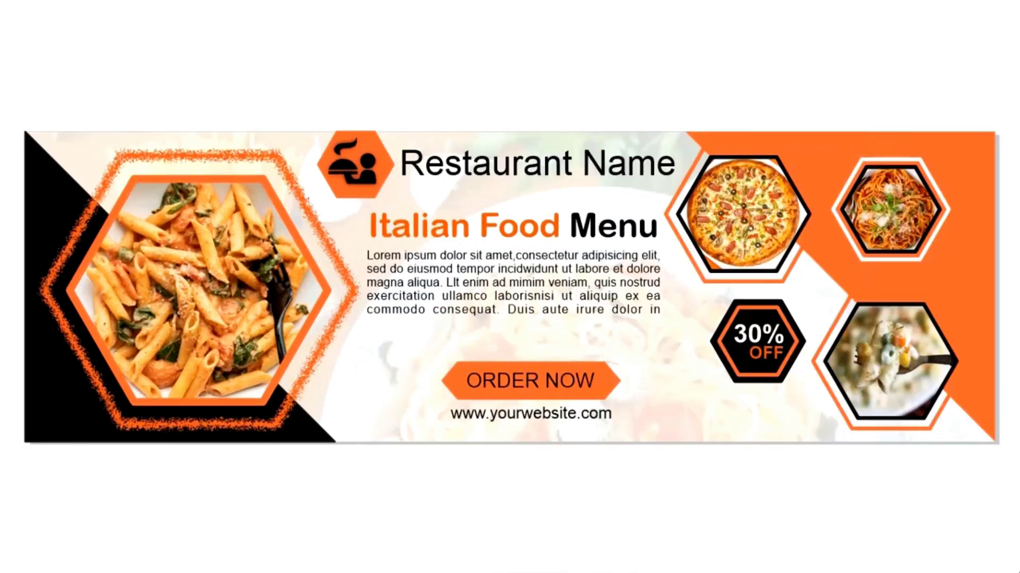